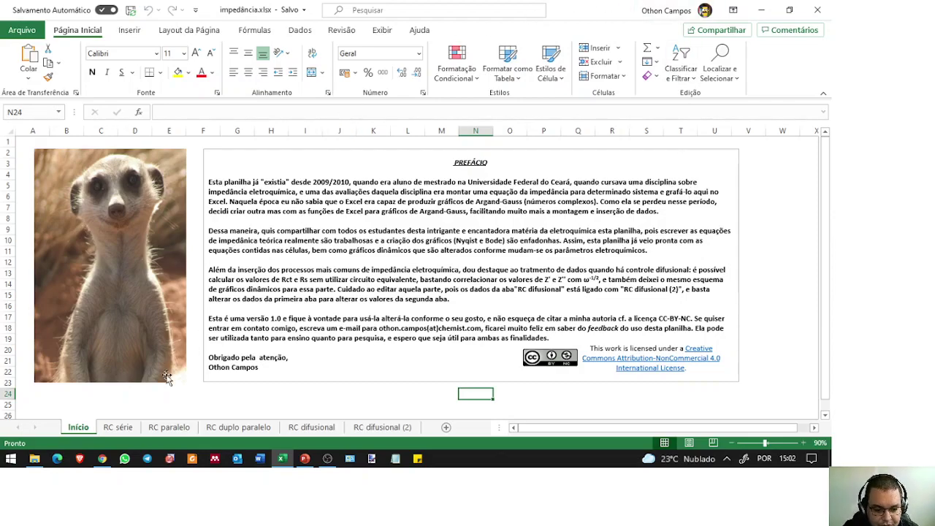
Step: Open the RC série sheet and examine the equivalent impedance equation of the series circuit
left_click(120, 428)
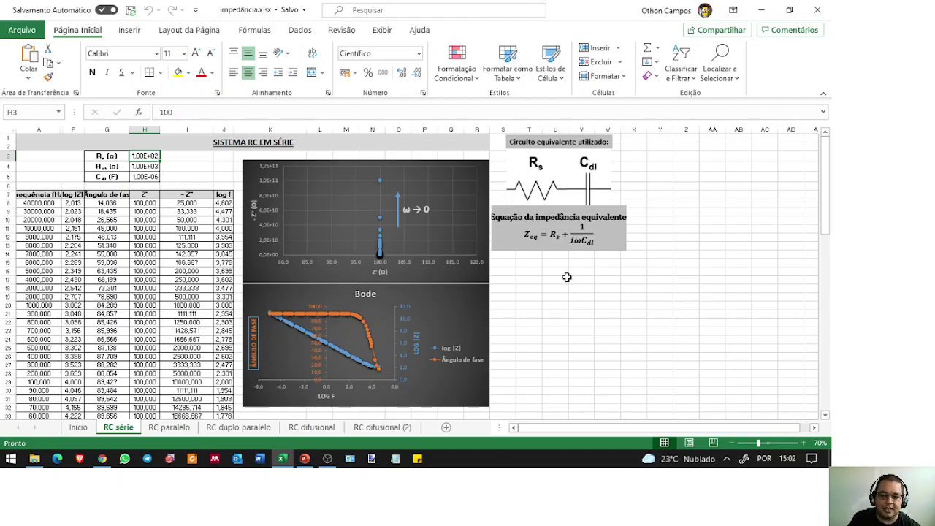
left_click(525, 234)
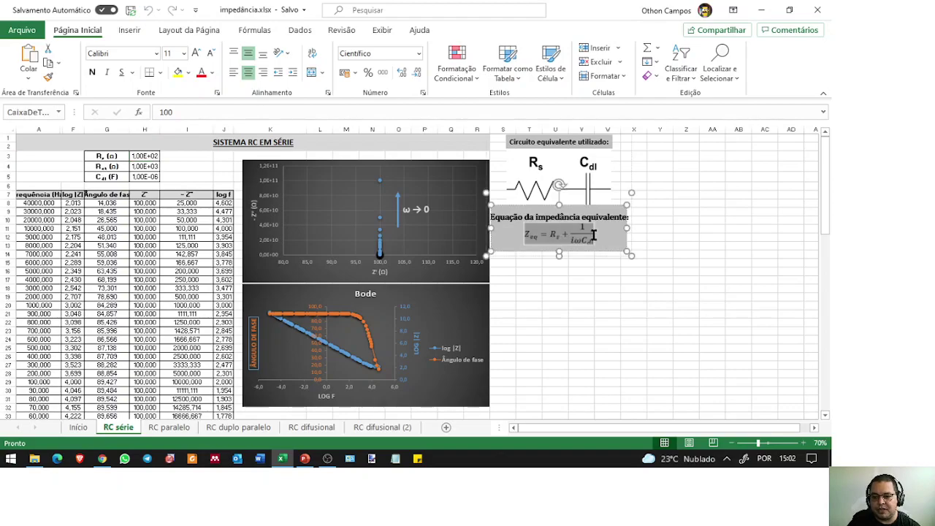
left_click(598, 305)
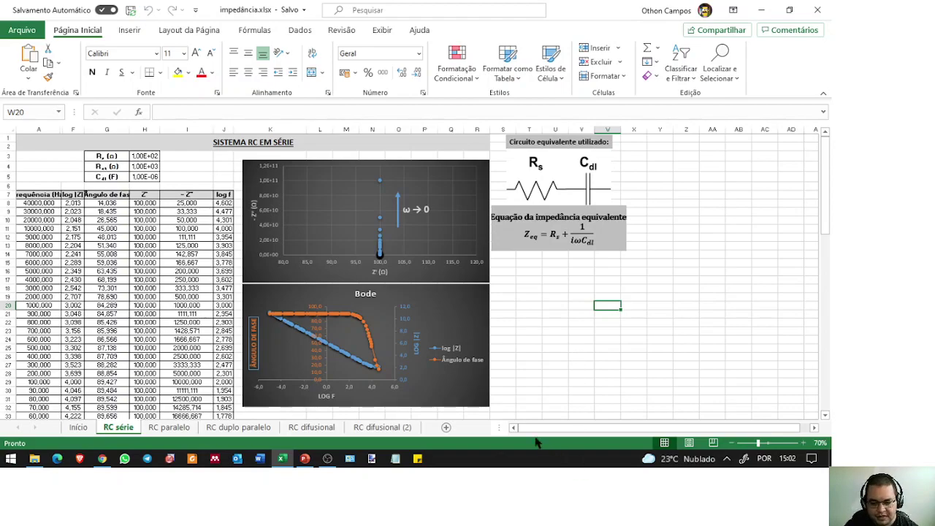
Step: Enlarge the sheet to 150% and examine the circuit parameters and the first frequency in the data table
left_click(803, 442)
left_click(802, 442)
left_click(803, 442)
left_click(802, 443)
left_click(803, 442)
left_click(803, 442)
scroll(576, 433, "right", 3)
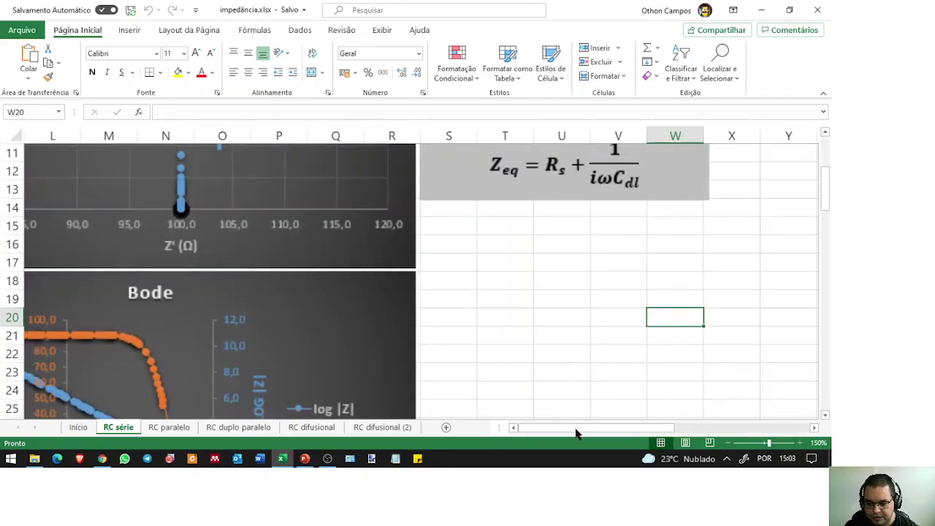
scroll(533, 433, "left", 5)
scroll(533, 432, "up", 2, "ctrl")
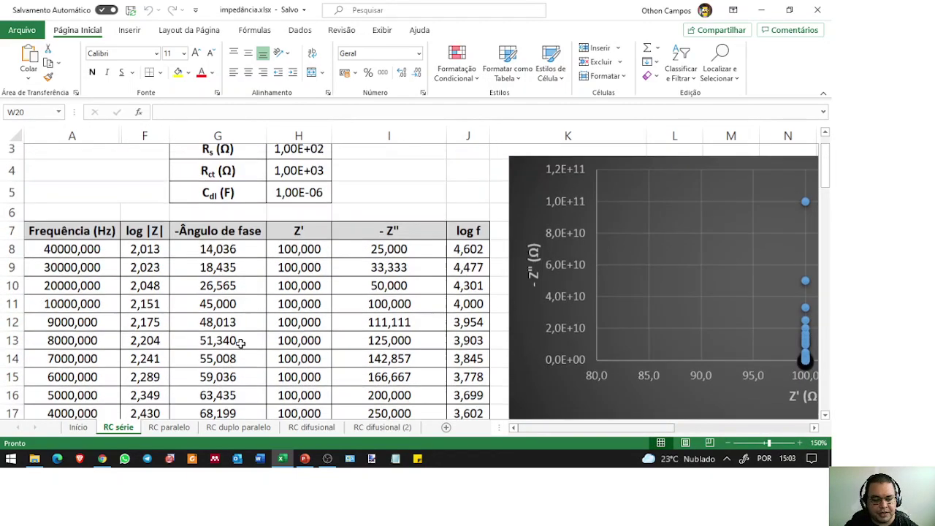
scroll(238, 342, "up", 4)
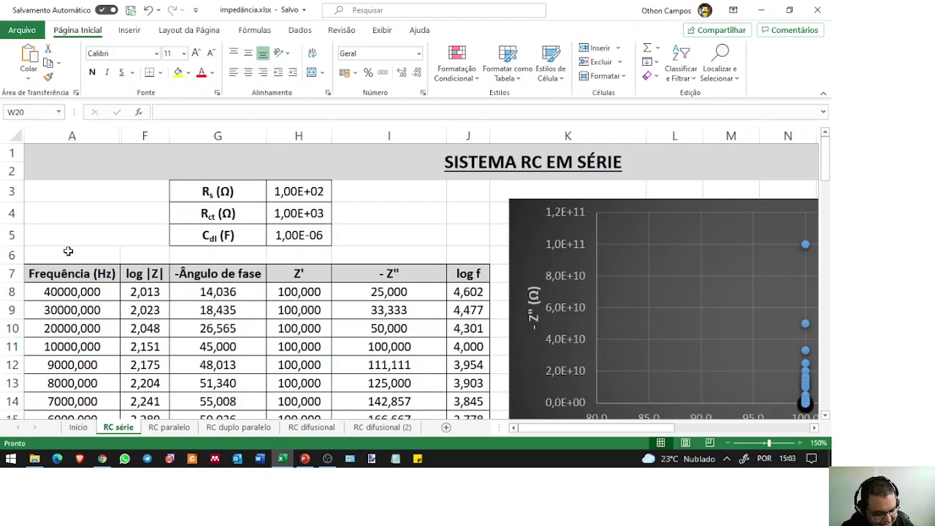
left_click(91, 294)
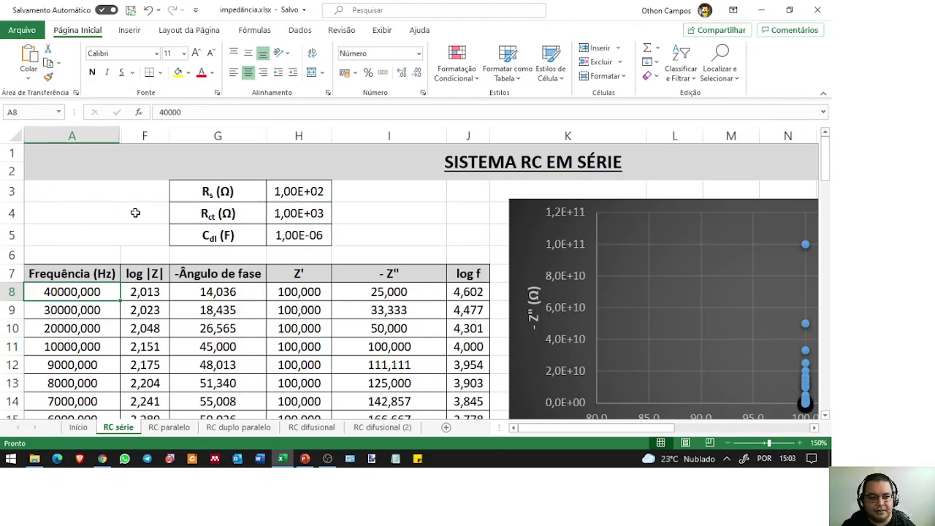
Step: Reveal the hidden columns B to E between the frequency and log |Z| columns
double_click(122, 136)
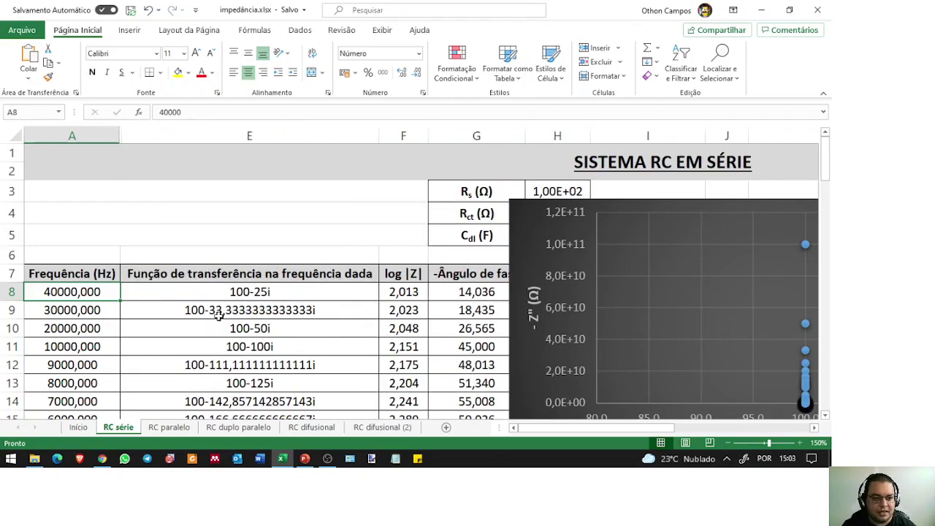
double_click(122, 136)
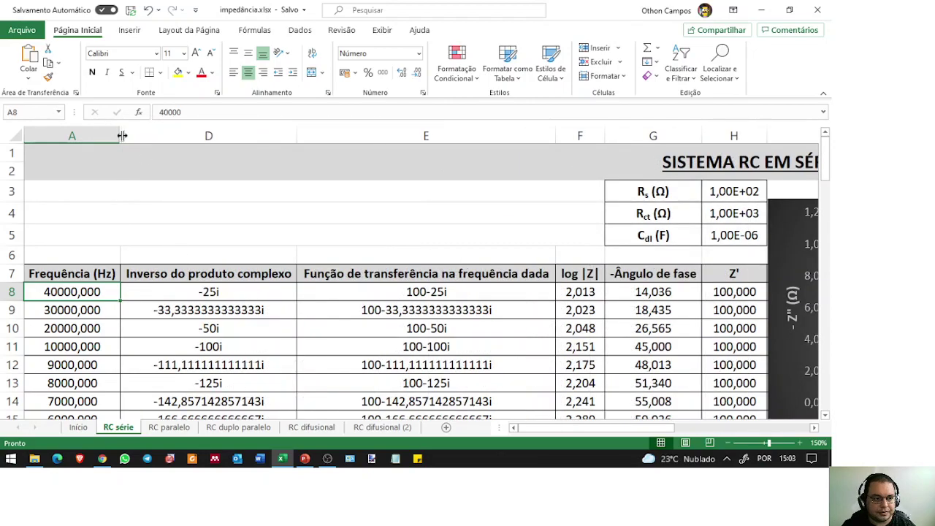
double_click(122, 136)
double_click(122, 136)
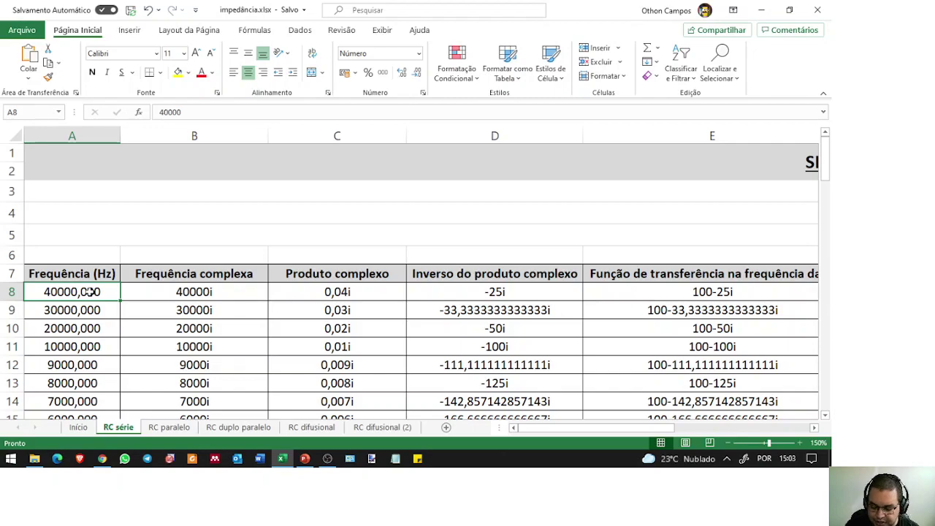
Step: Examine the complex-number formulas in row 8, from the complex frequency through to the transfer function
key("Right")
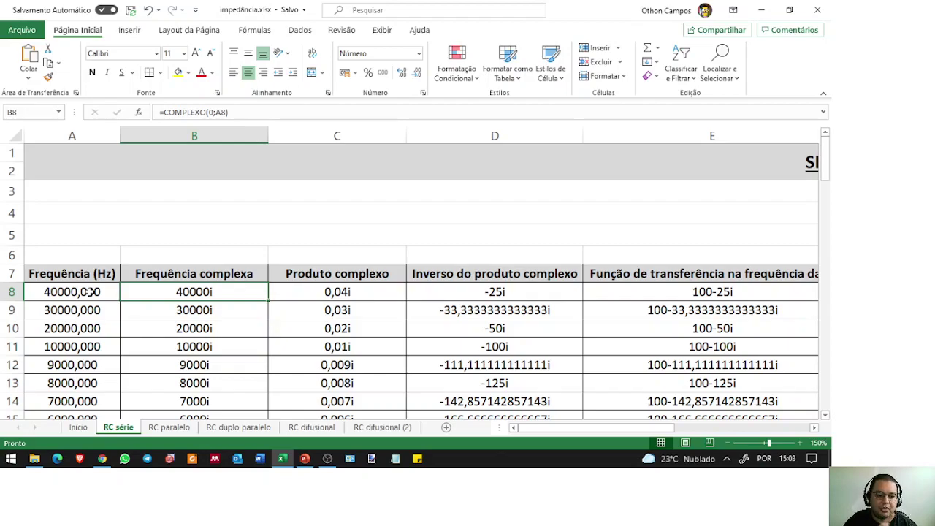
key("ctrl+s")
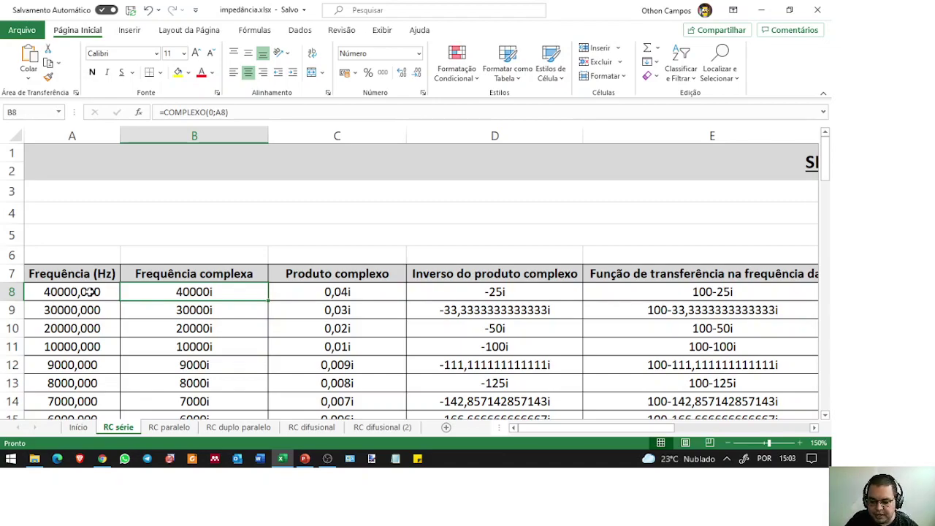
key("Right")
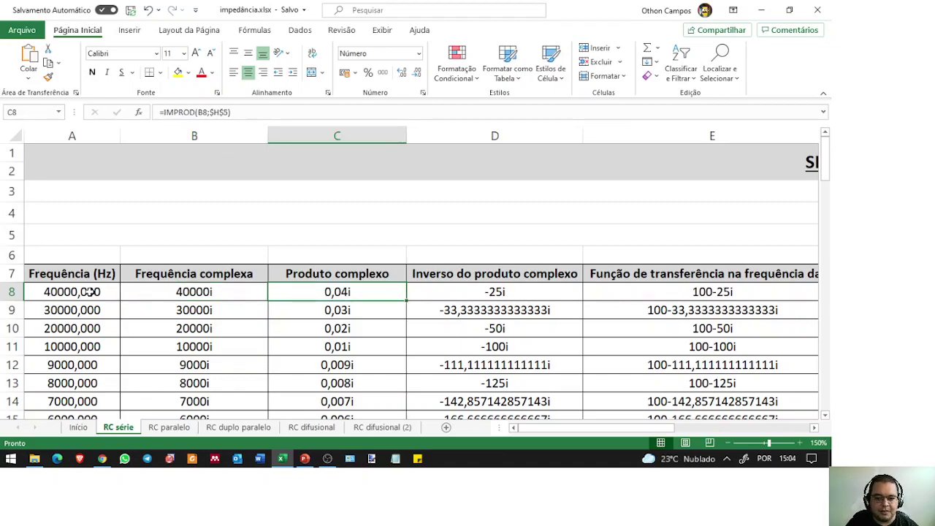
key("Right")
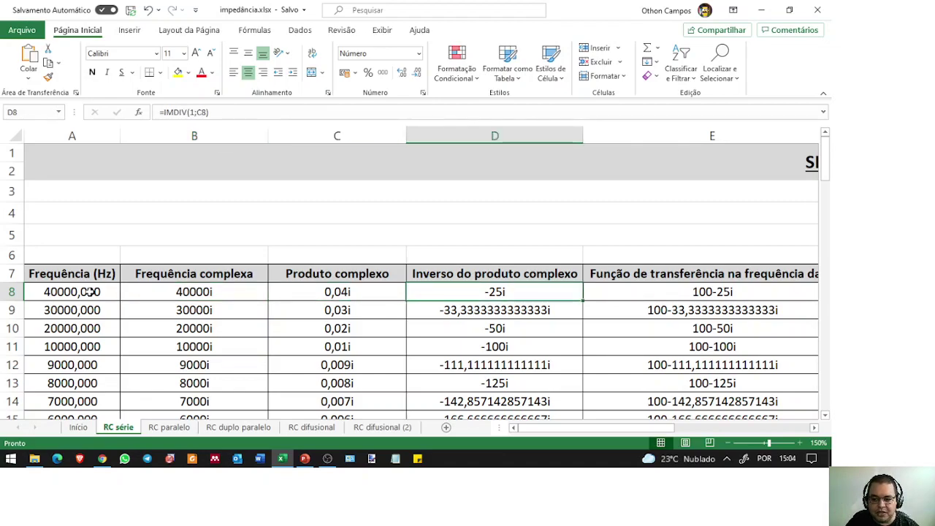
key("Right")
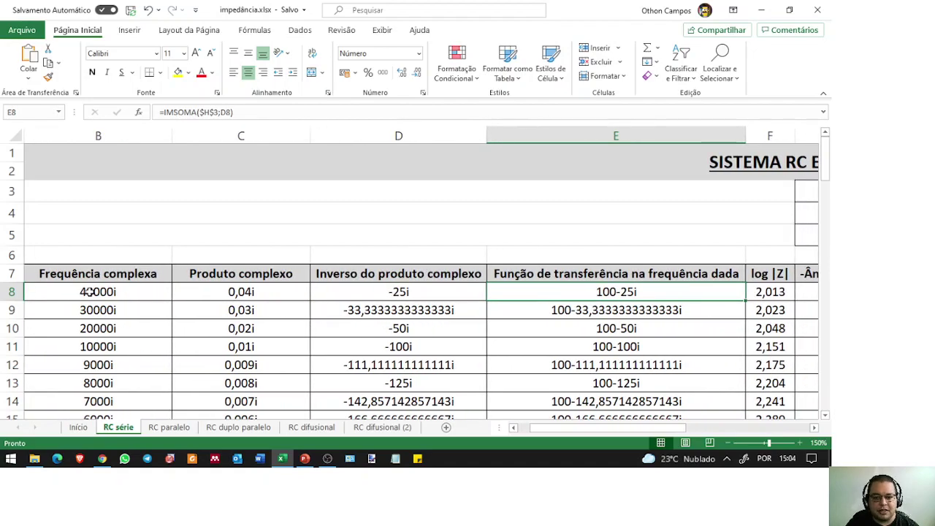
key("Left")
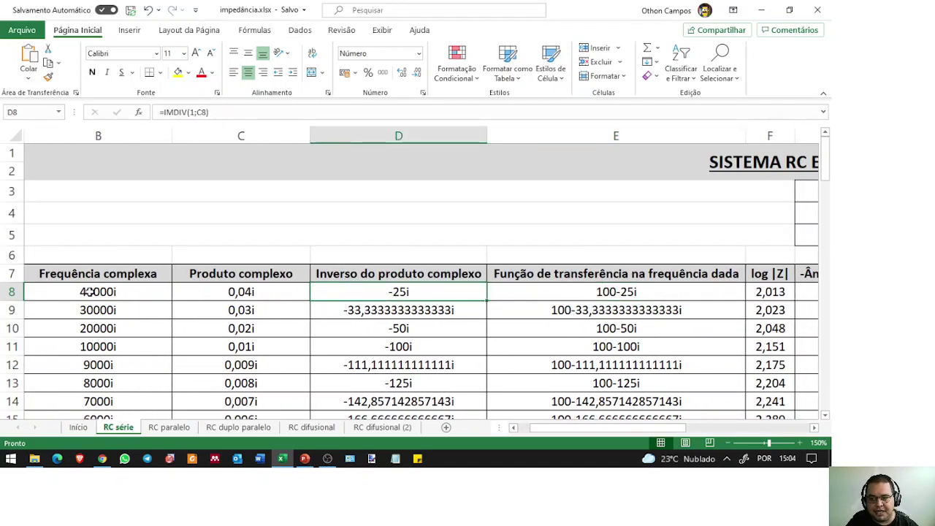
key("Right")
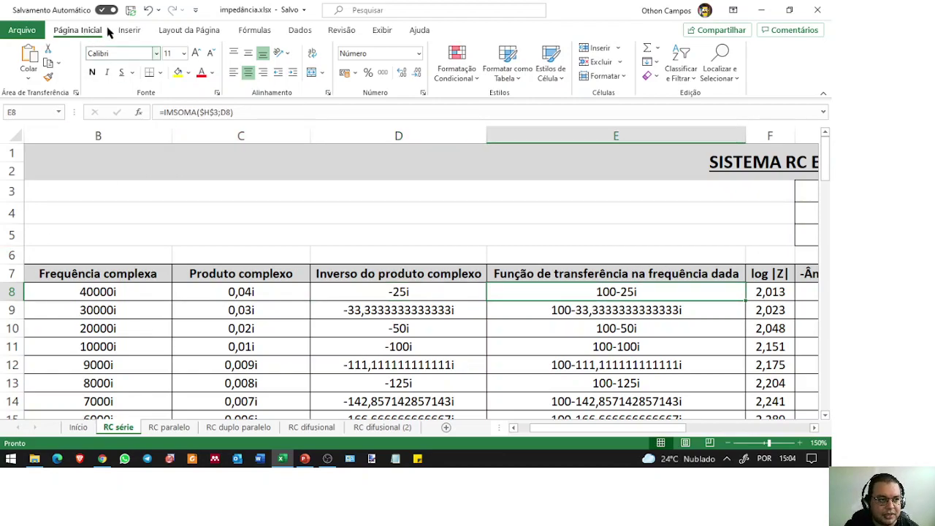
Step: Undo the column-width changes made to columns B to E
left_click(158, 11)
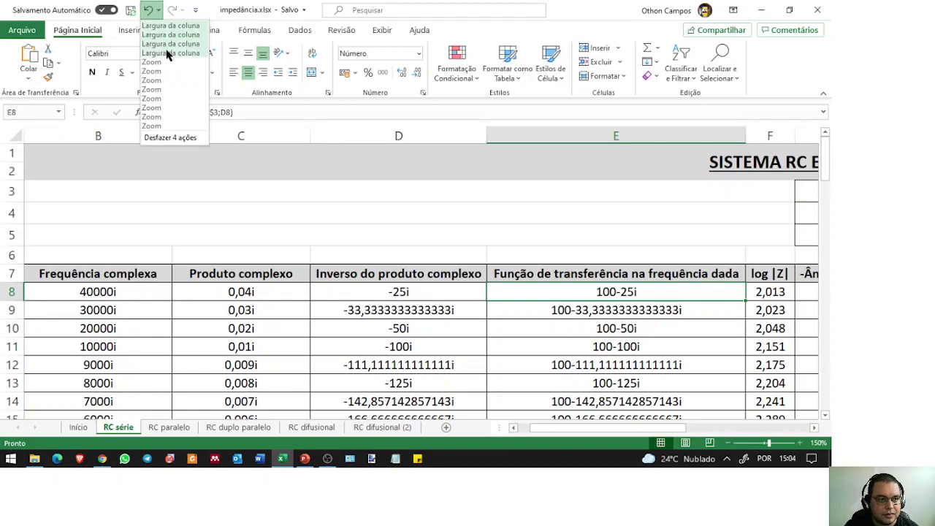
left_click(153, 126)
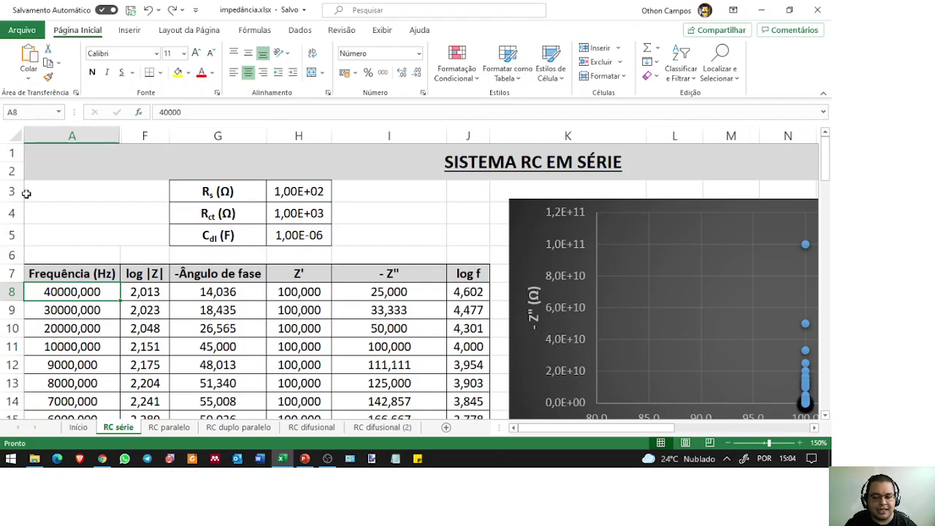
Step: Set Rs to 50 Ω and Rct to 200 Ω in the series RC parameters
left_click(814, 432)
left_click(814, 432)
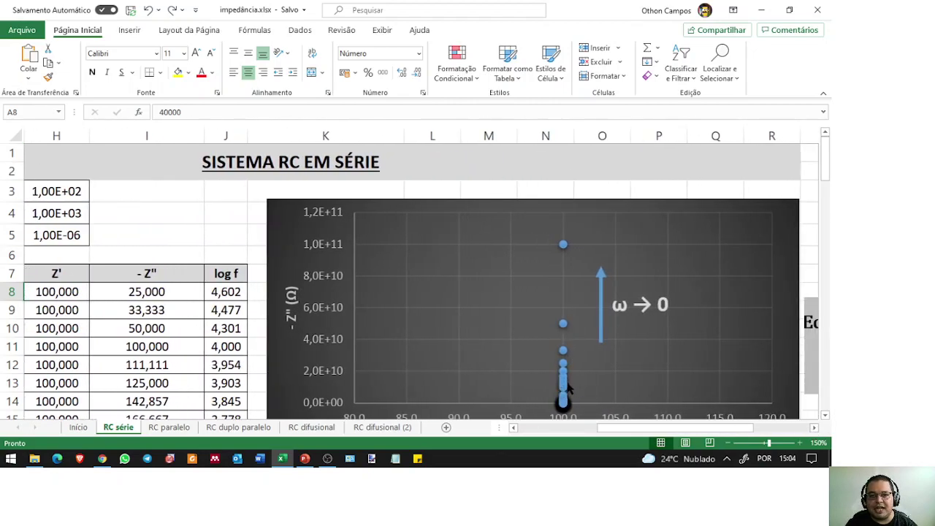
left_click(727, 443)
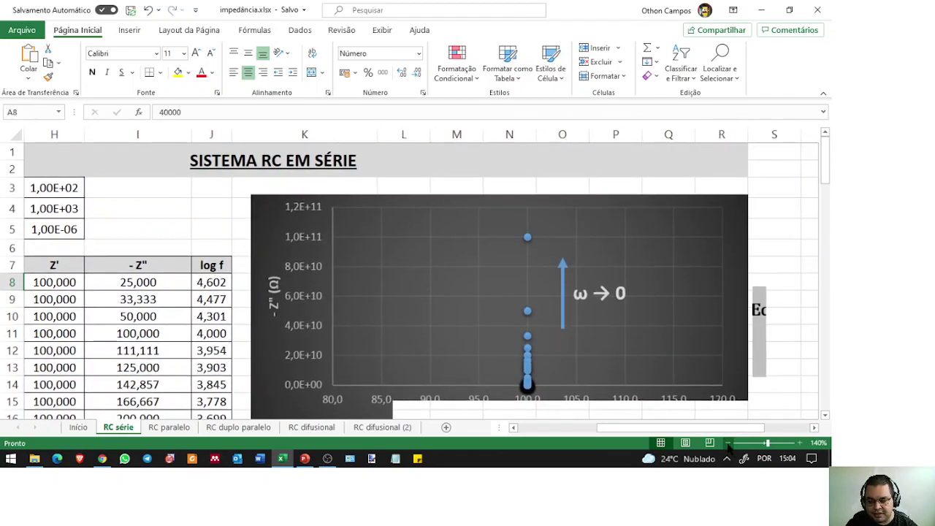
left_click(728, 443)
left_click(515, 428)
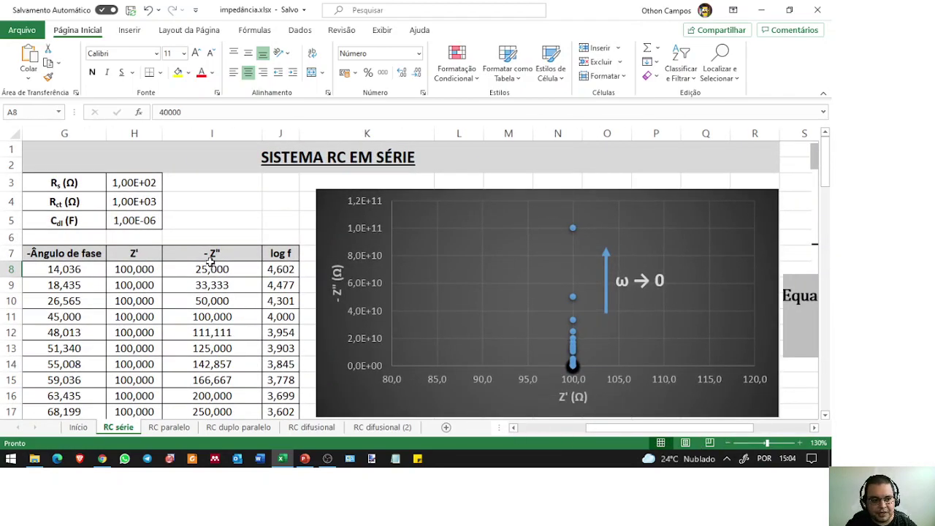
left_click(152, 182)
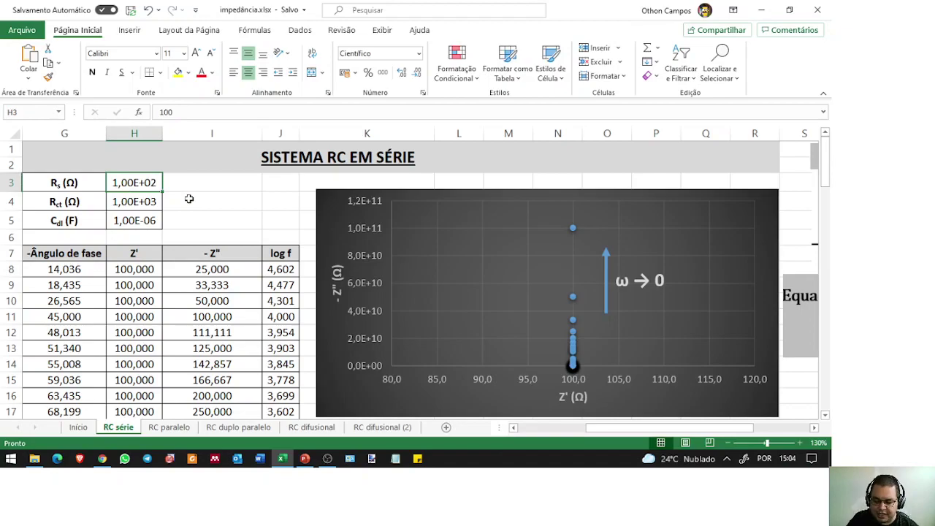
type("50")
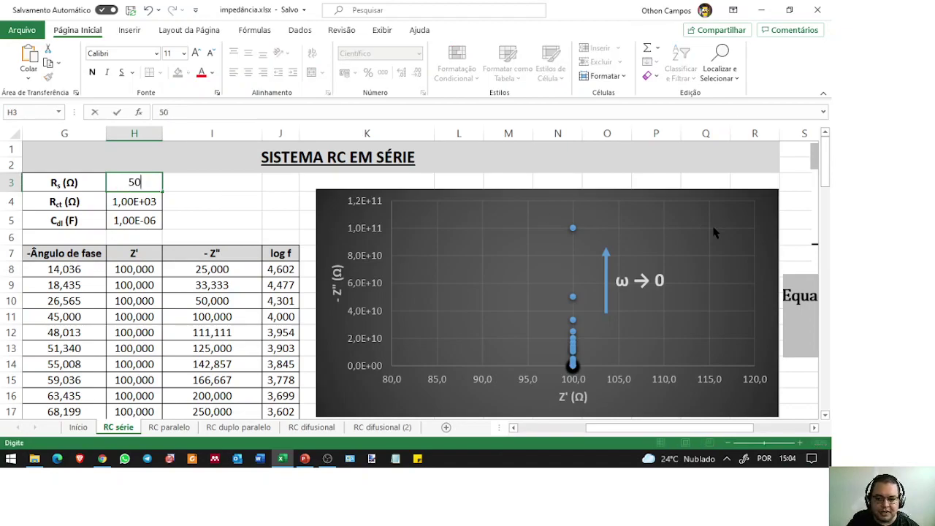
key("Return")
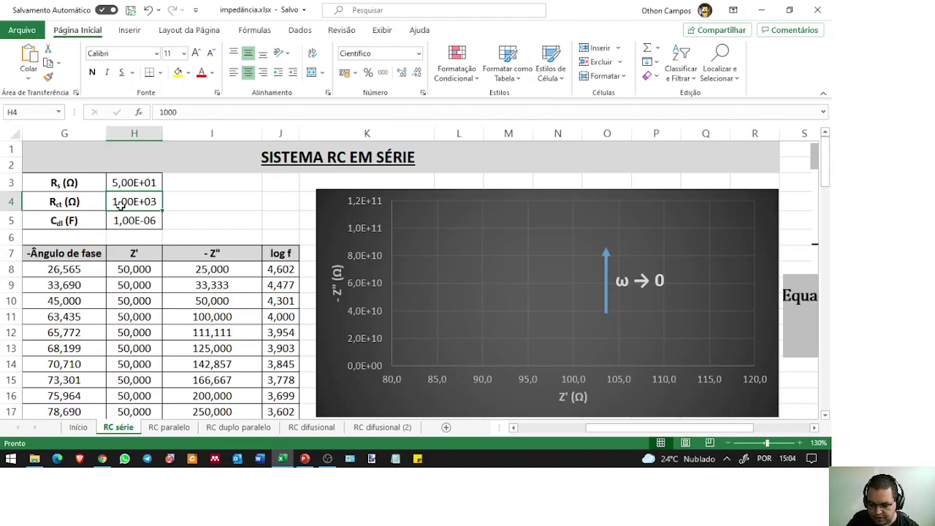
type("200")
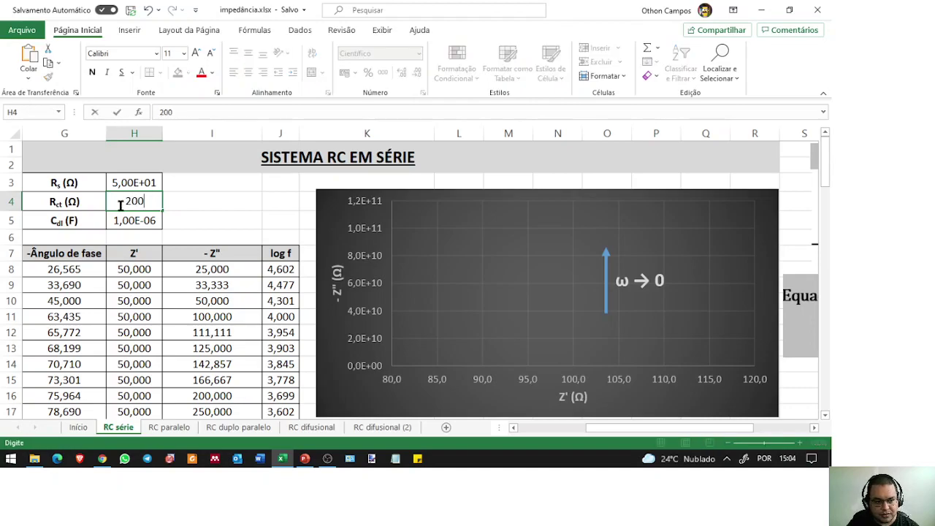
key("Return")
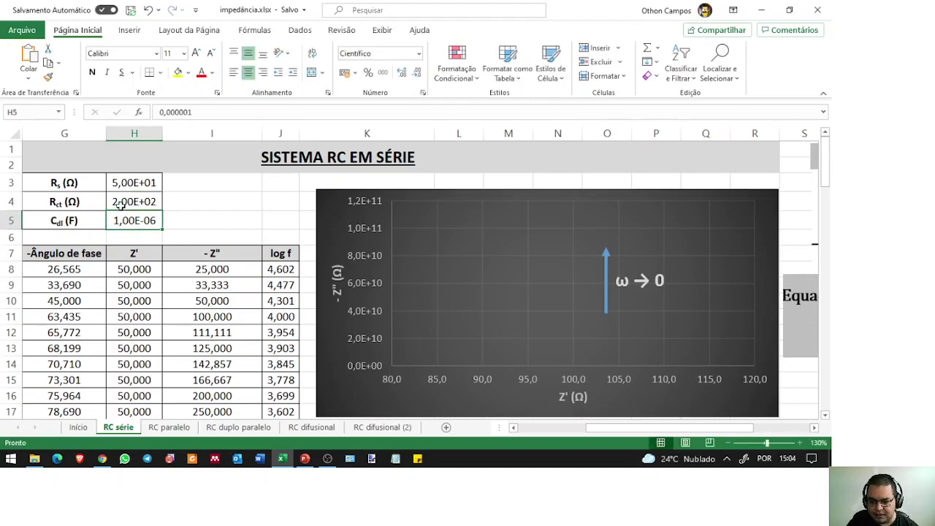
Step: Set the double-layer capacitance Cdl to 1e-3 F
key("Up")
key("Up")
key("shift+Right")
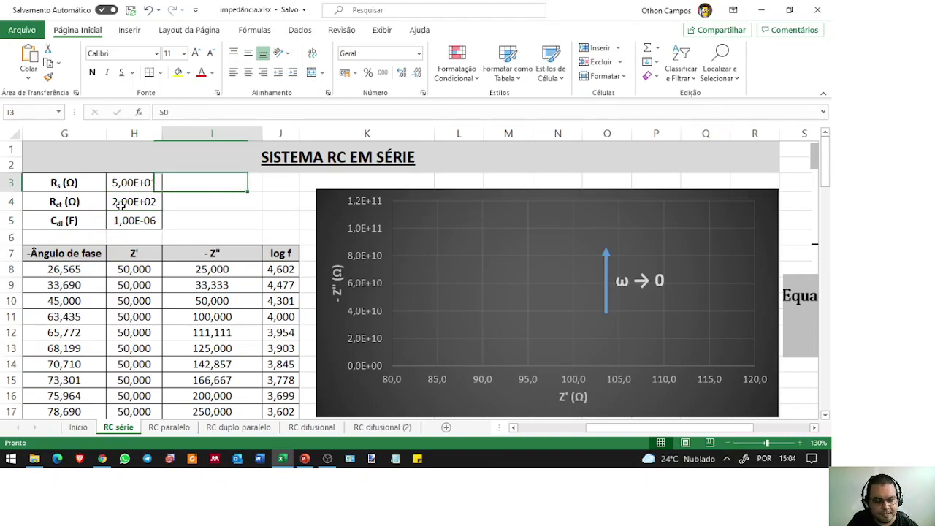
key("Down")
key("Left")
key("Right")
key("Down")
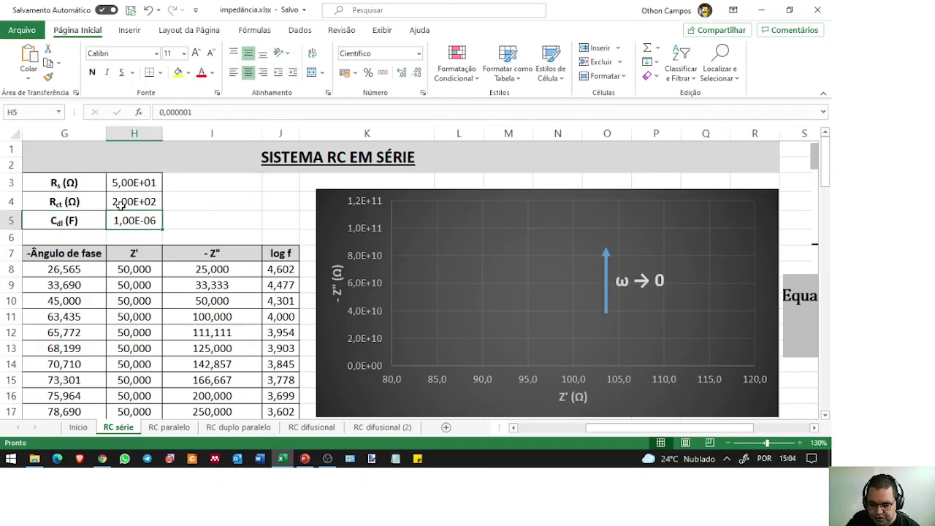
type("1e-3")
key("Return")
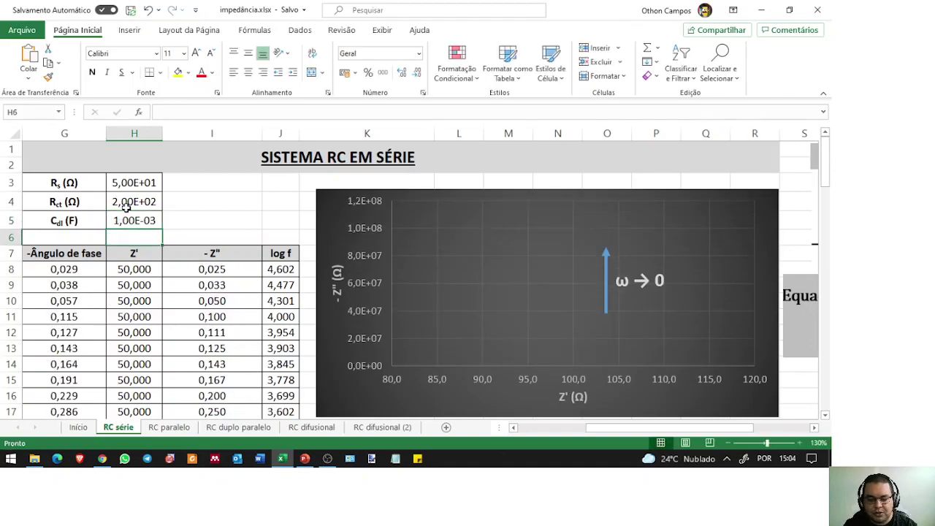
Step: Change the series RC parameters to Rs 200 Ω, Rct 10000 Ω and Cdl 1e-6 F
left_click(135, 183)
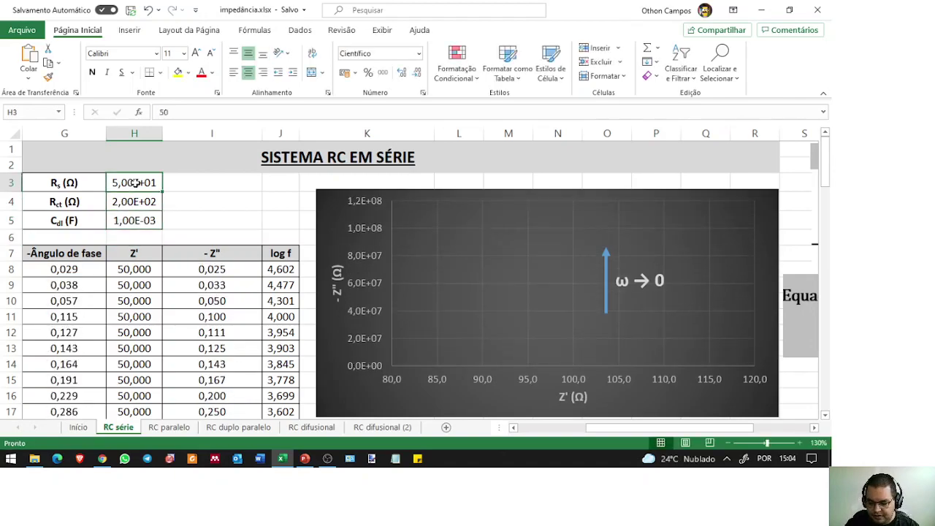
type("200")
key("Return")
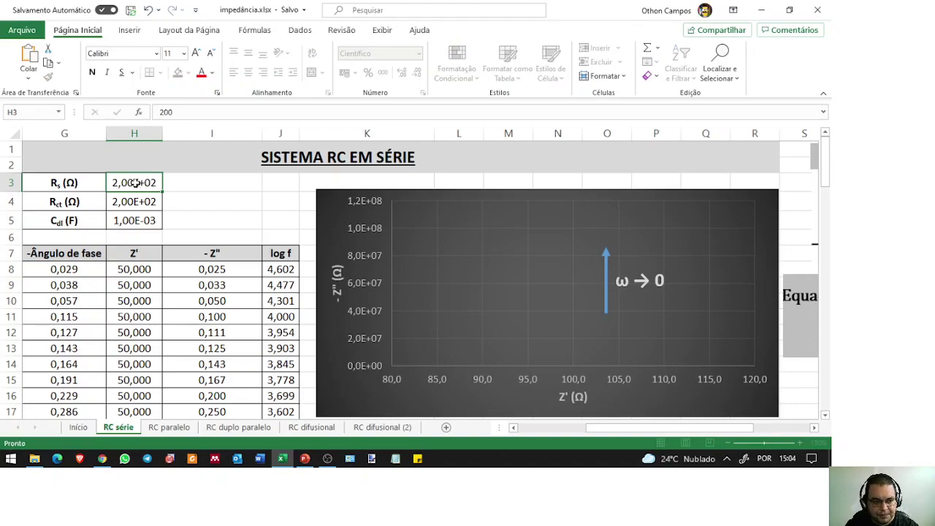
type("10000")
key("Return")
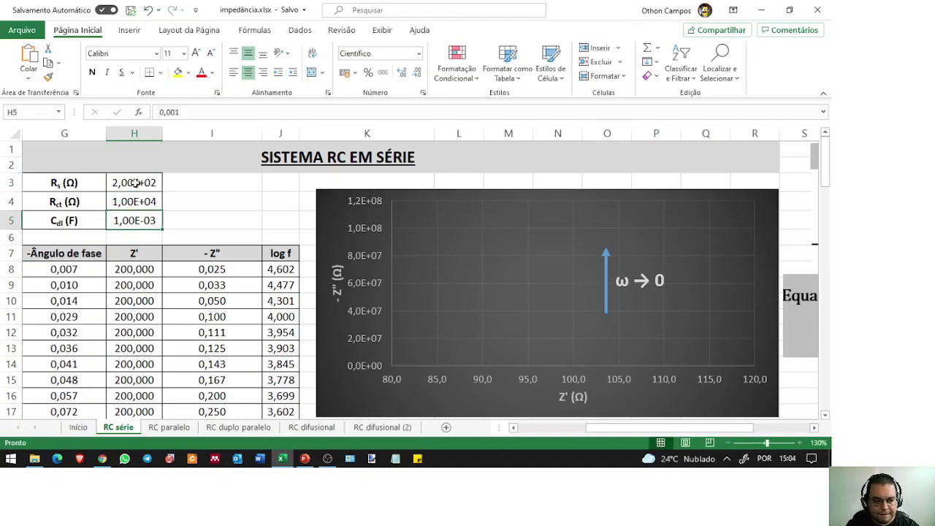
type("1e-6")
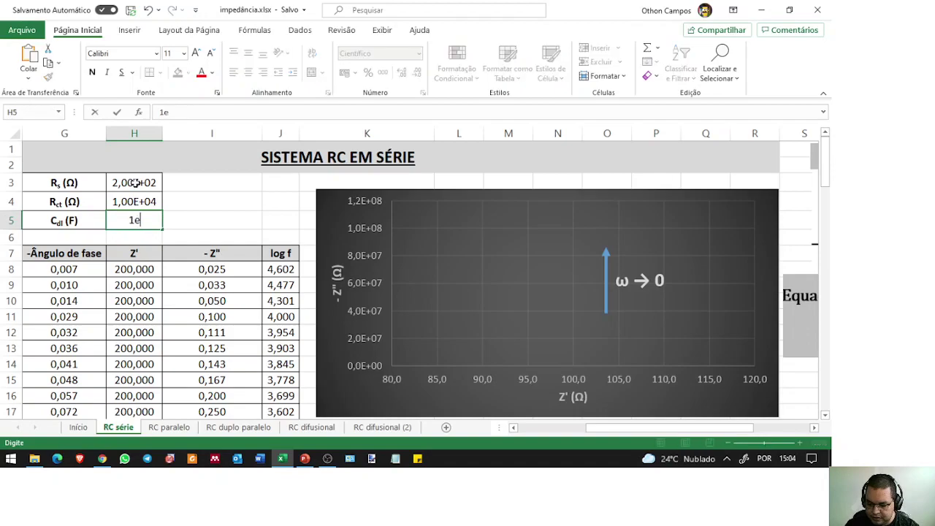
key("Return")
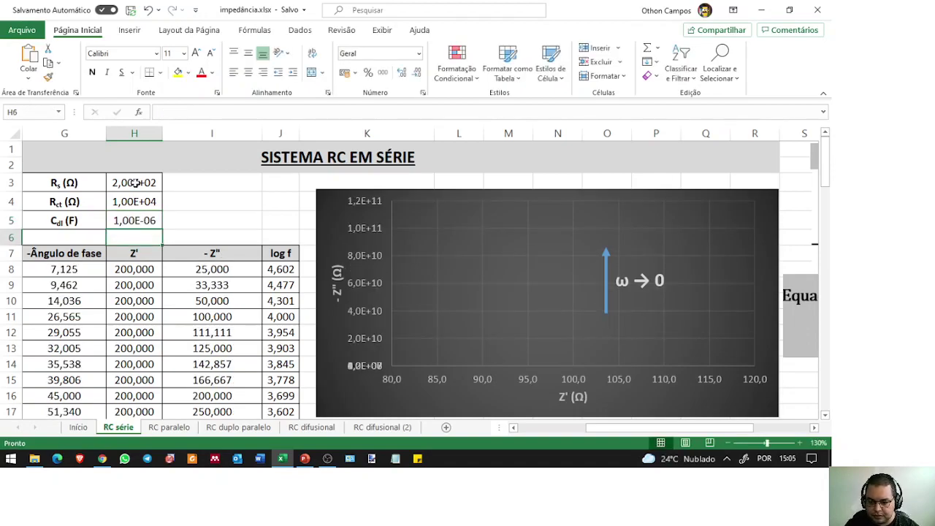
Step: Examine the series RC sheet's Nyquist and Bode plots together with the parameters and equivalent circuit at 70% zoom
left_click(825, 415)
scroll(828, 418, "down", 3)
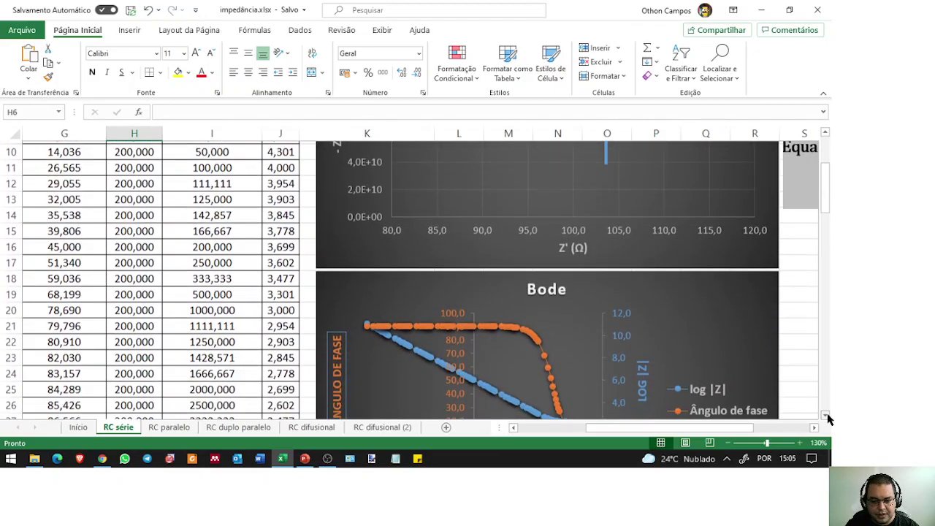
scroll(727, 443, "down", 4, "ctrl")
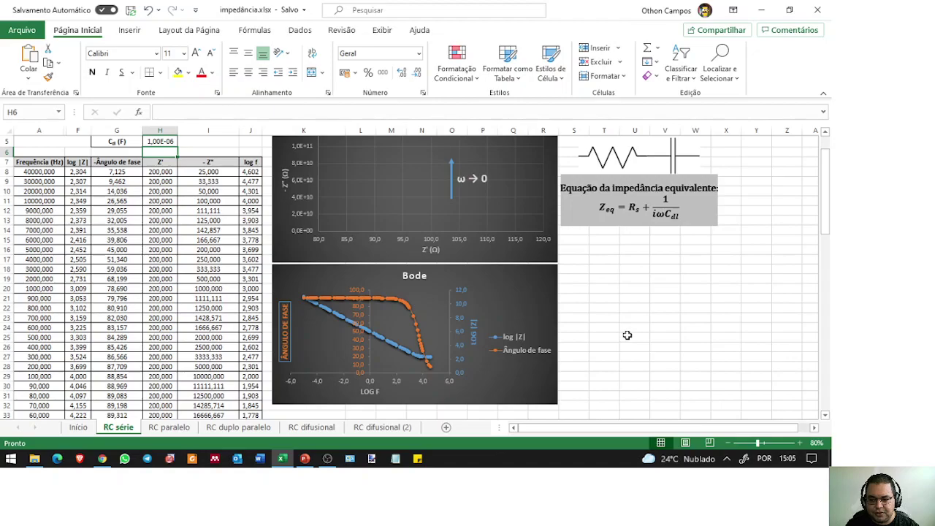
left_click(728, 443)
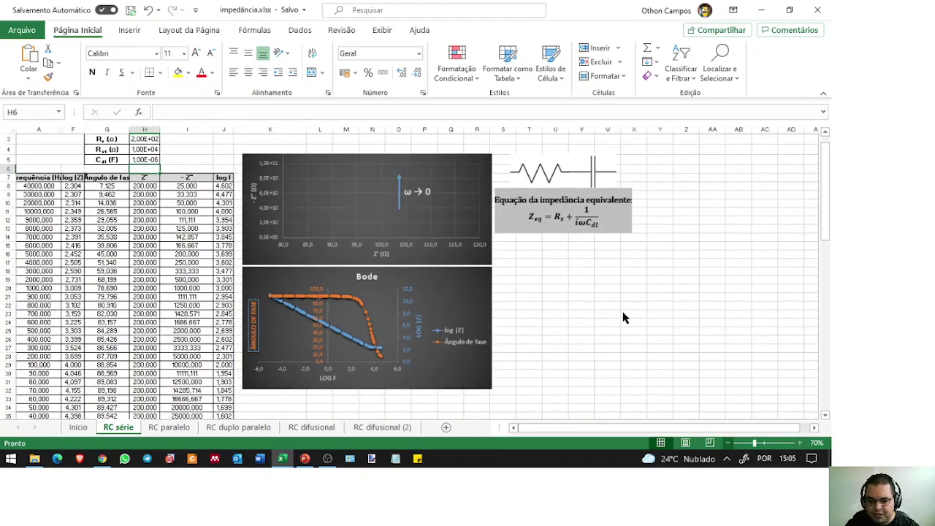
scroll(823, 139, "up", 1)
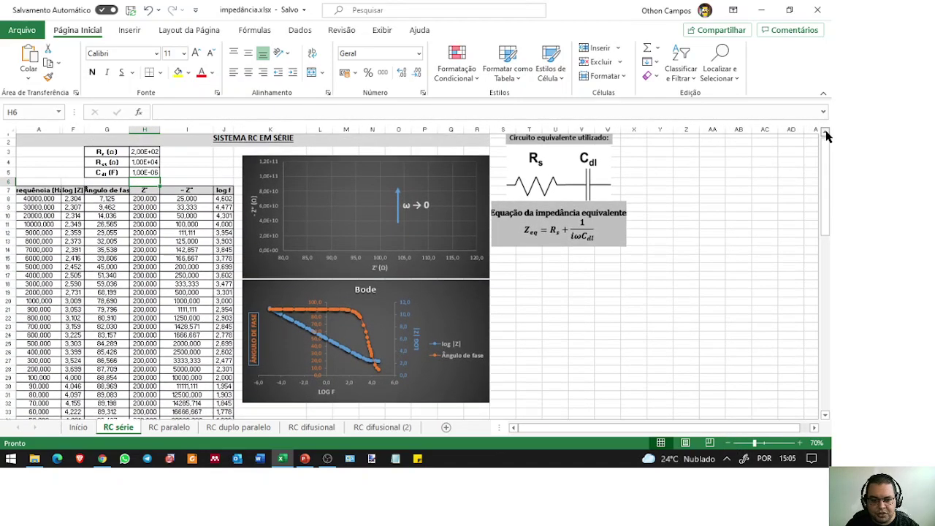
left_click(144, 156)
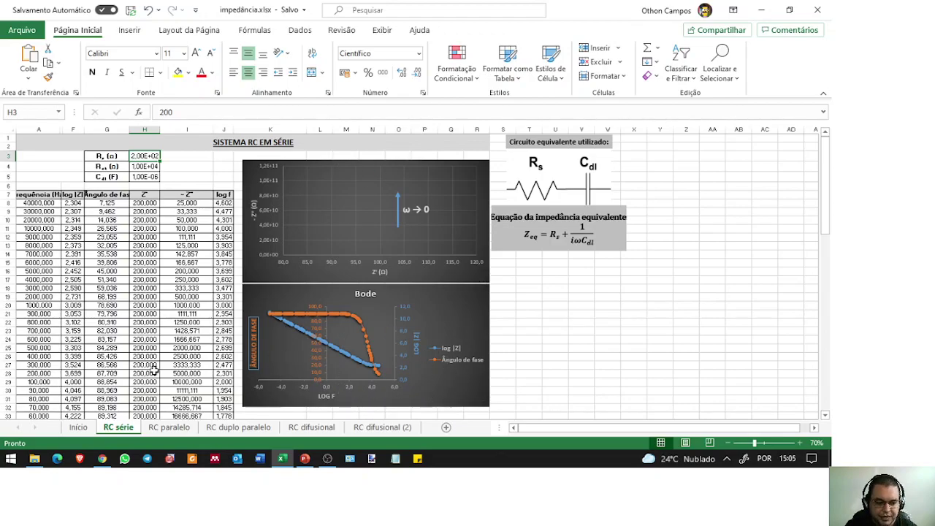
Step: On the RC paralelo sheet, set Rct to 2500 Ω and the double-layer capacitance Cdl to 1e-5 F
left_click(174, 430)
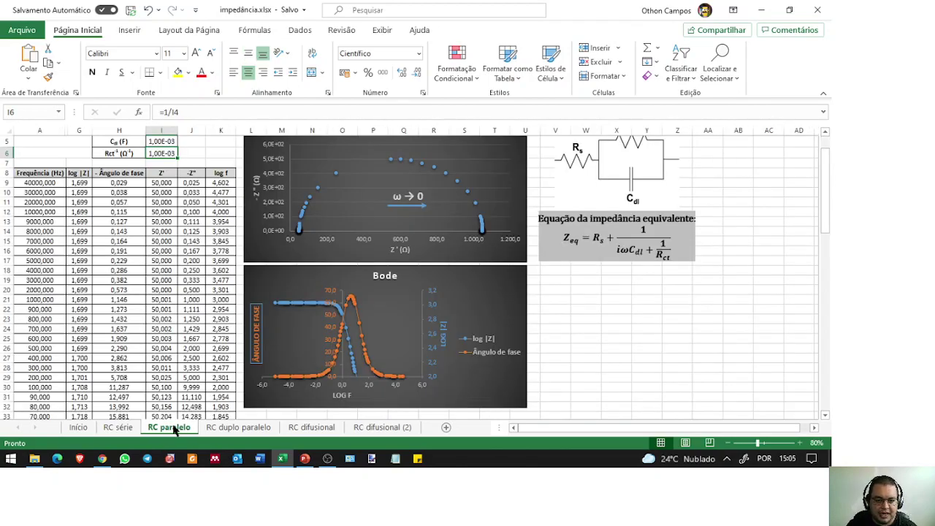
scroll(212, 227, "up", 2)
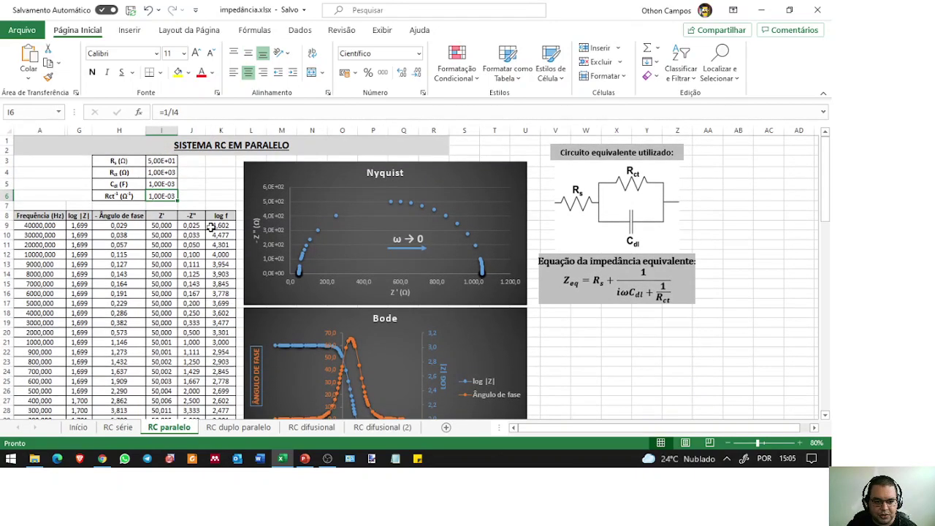
left_click(159, 162)
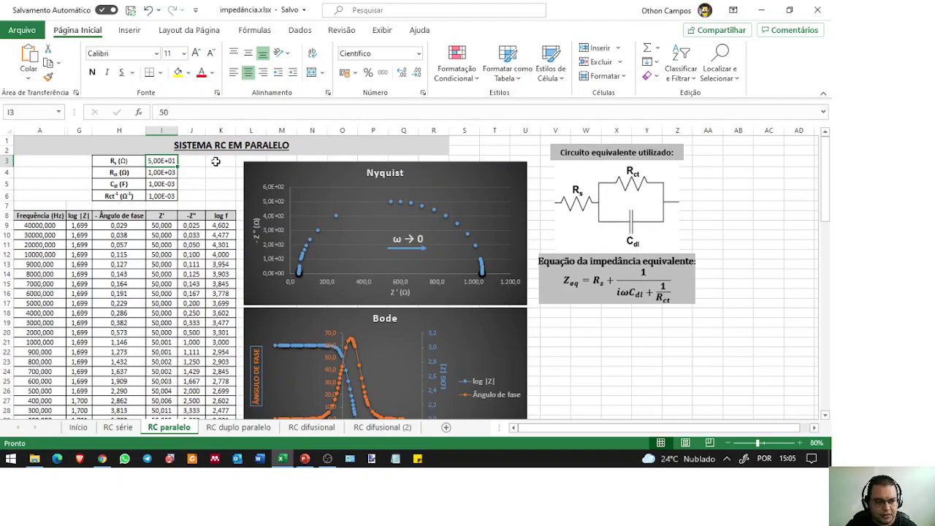
key("Down")
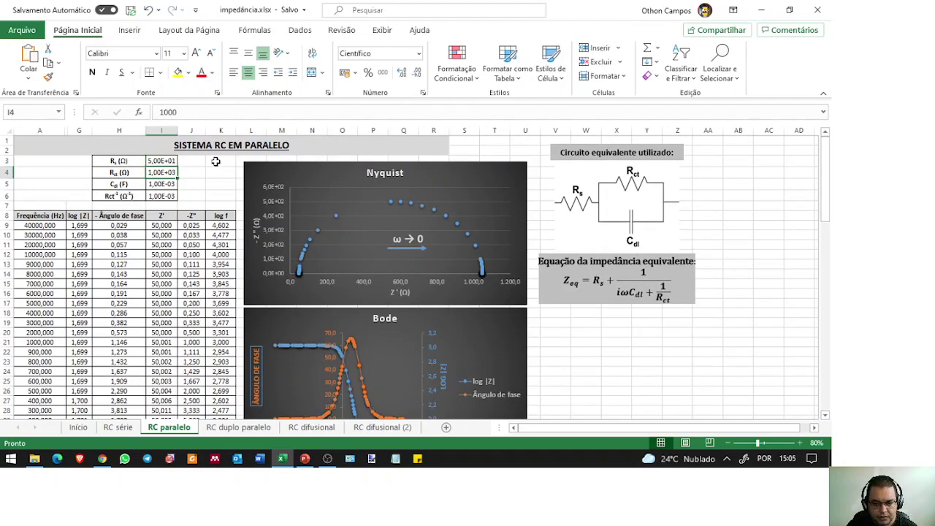
type("25")
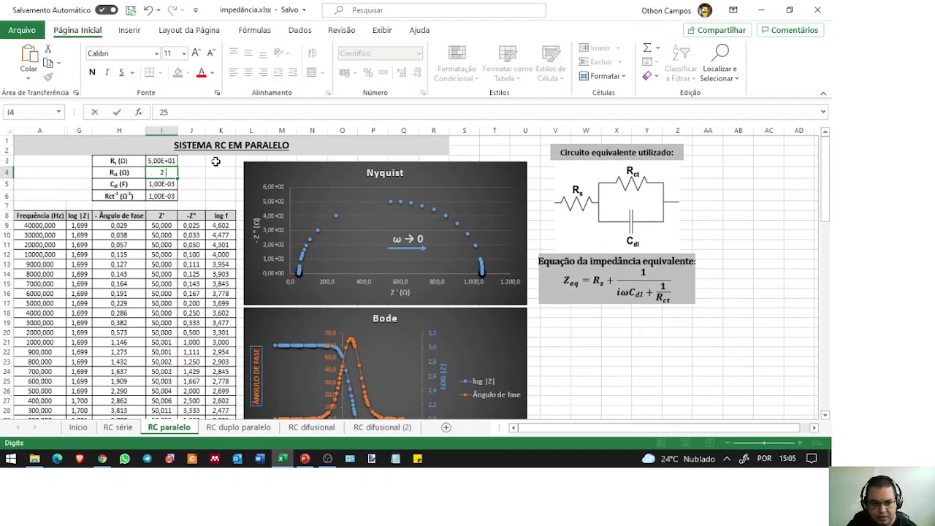
type("00")
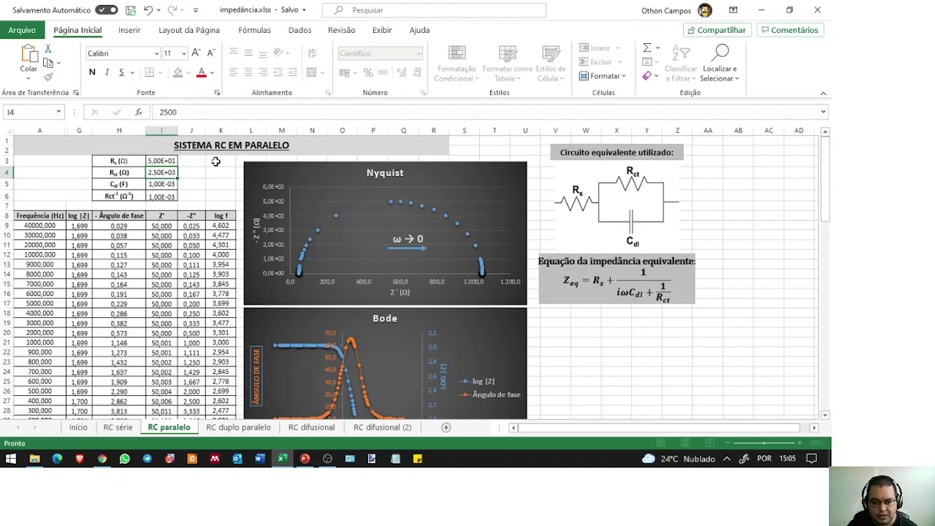
key("Return")
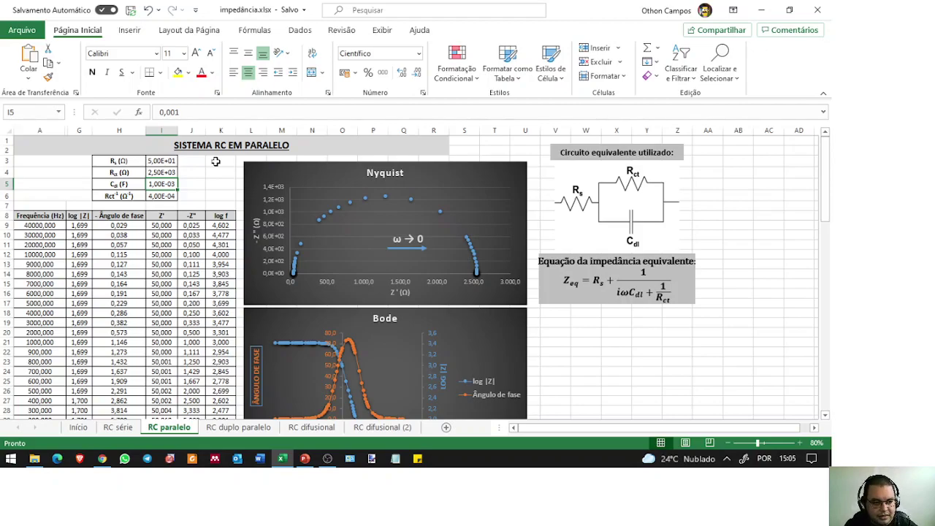
type("1e-5")
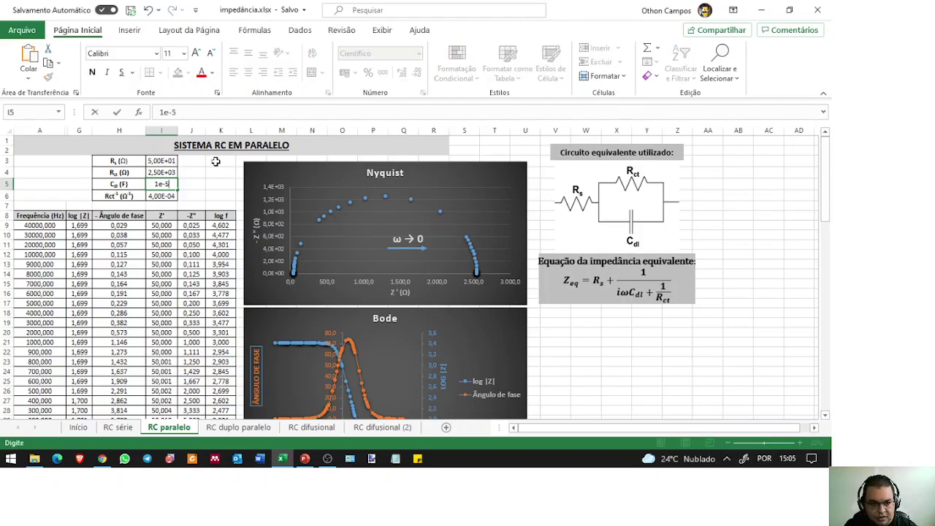
key("Return")
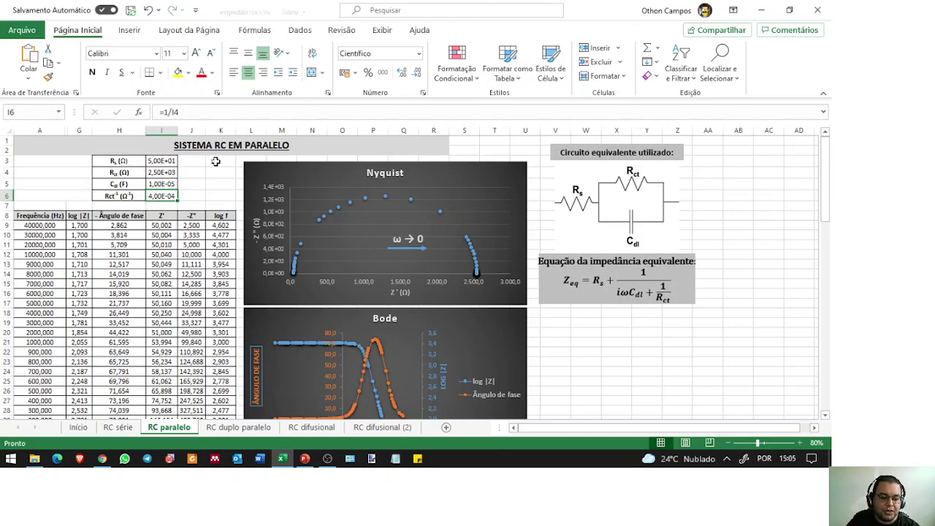
Step: Widen column I so the parallel RC parameters fit at 70% zoom, and set Rs to 250 Ω
left_click(728, 444)
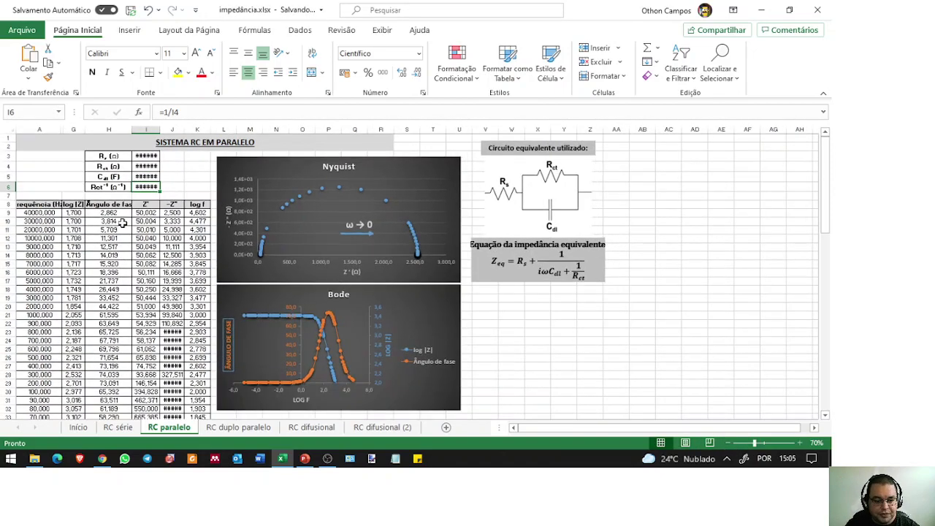
left_click_drag(160, 130, 170, 130)
left_click(154, 156)
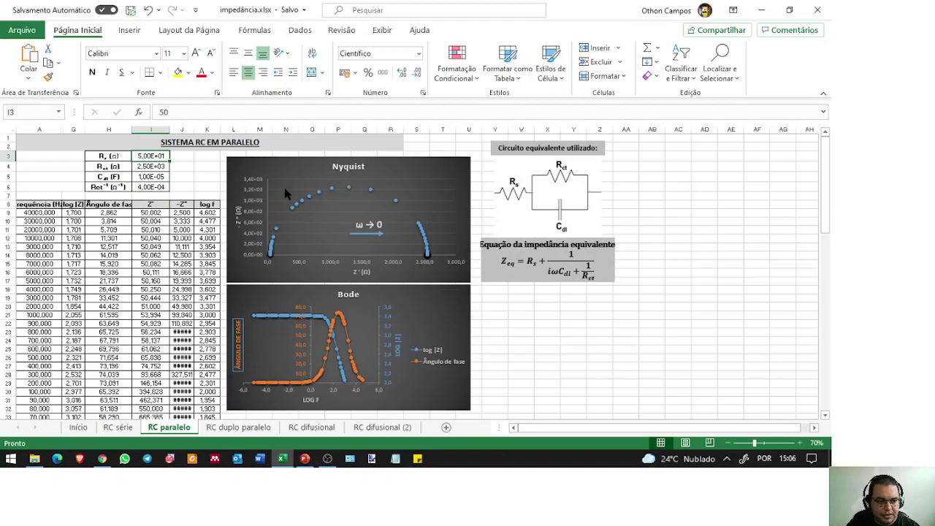
key("Down")
key("Down")
key("Down")
key("Up")
key("Up")
key("Up")
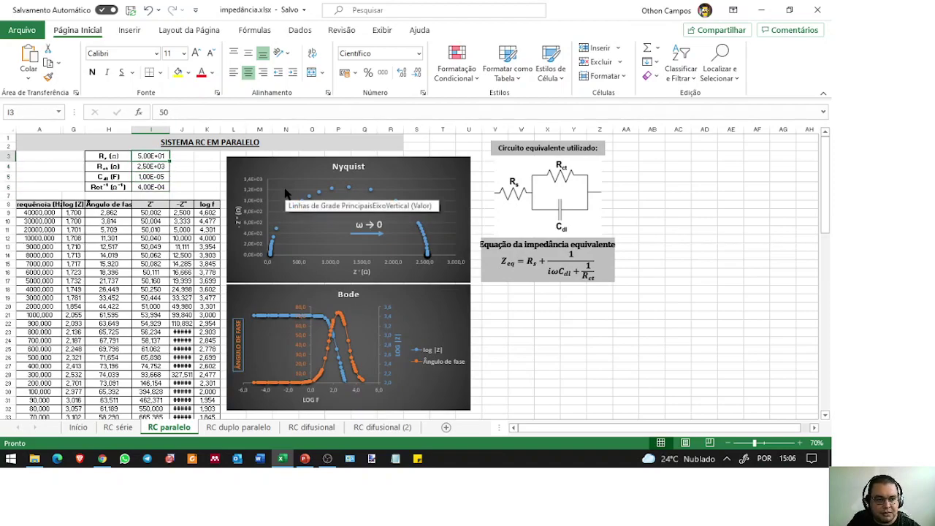
type("250")
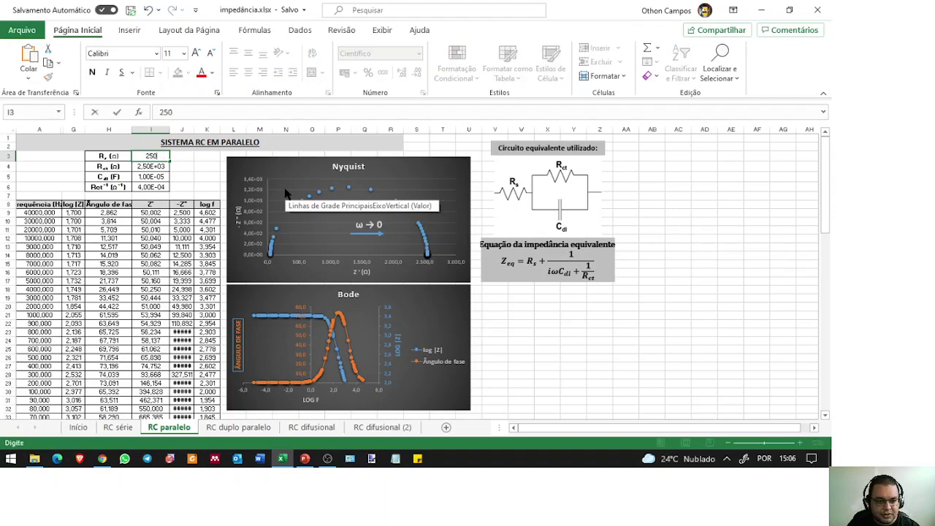
key("Return")
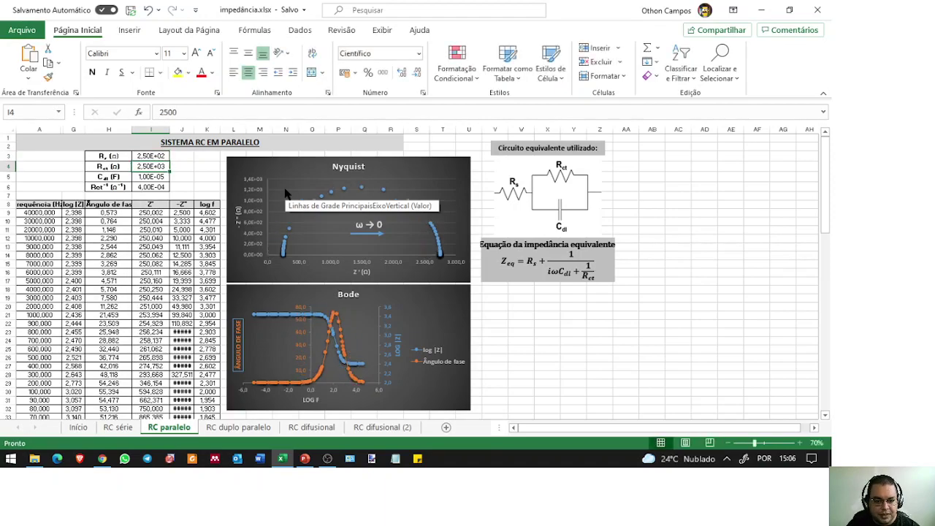
Step: Review the RC duplo paralelo and both RC difusional sheets, examining the Z versus ω^-1/2 plot and the Warburg coefficient equations
left_click(247, 430)
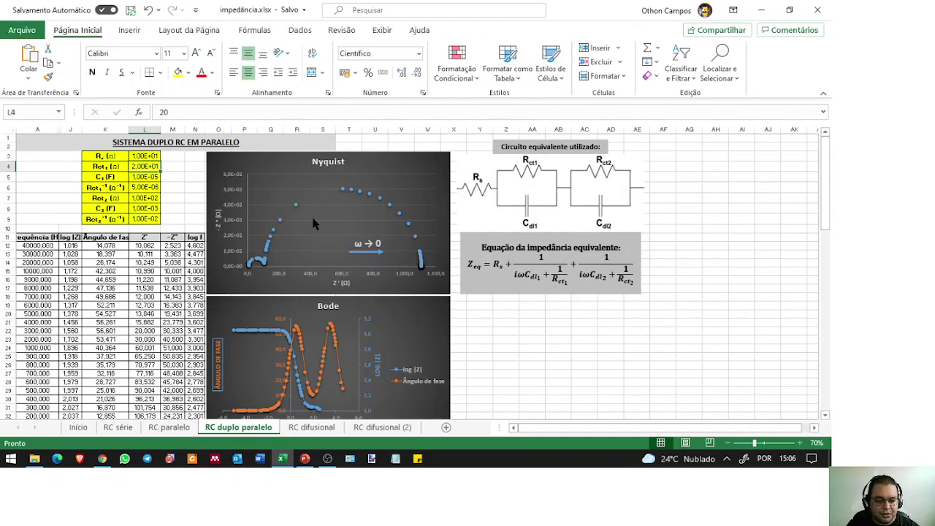
left_click(333, 428)
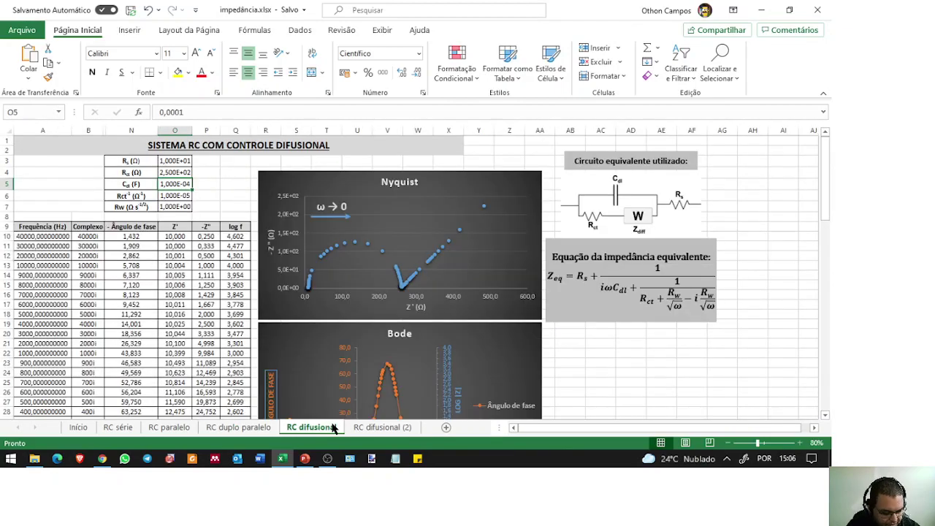
left_click(379, 428)
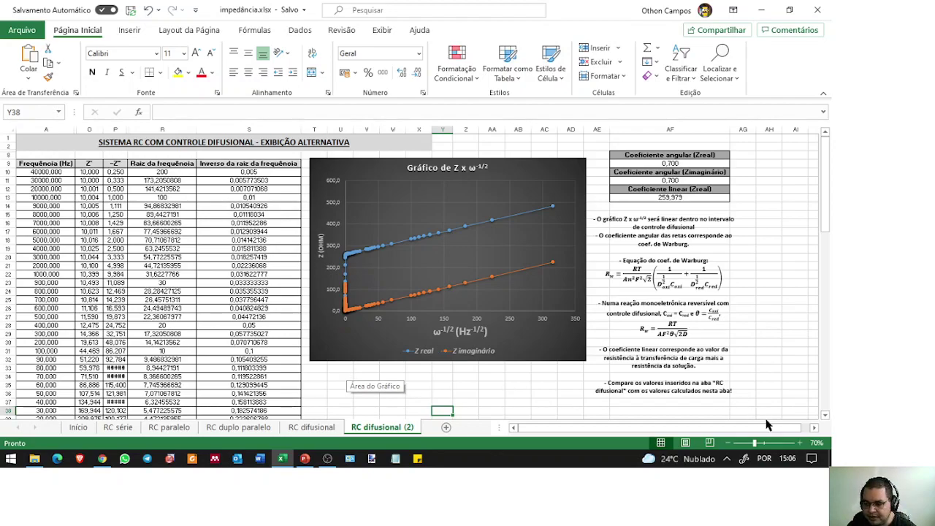
left_click(799, 445)
left_click(799, 445)
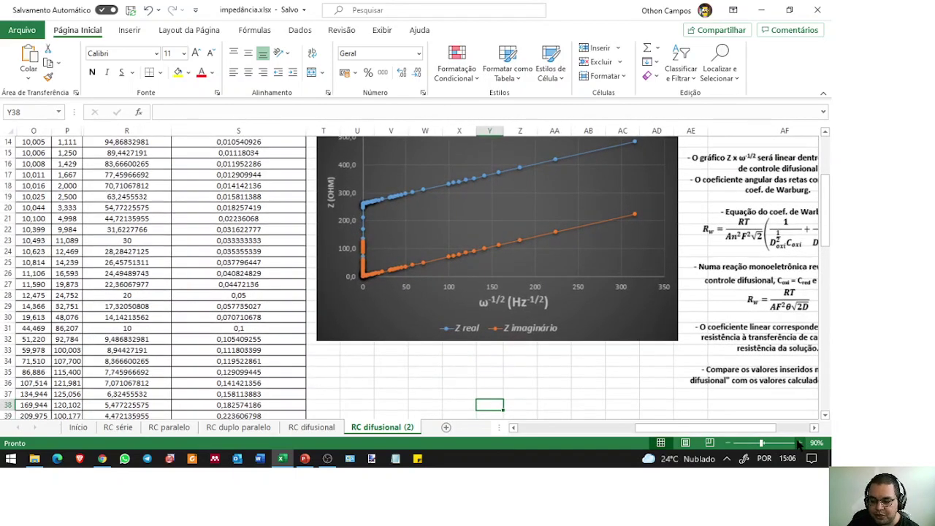
left_click(799, 445)
left_click_drag(687, 430, 705, 431)
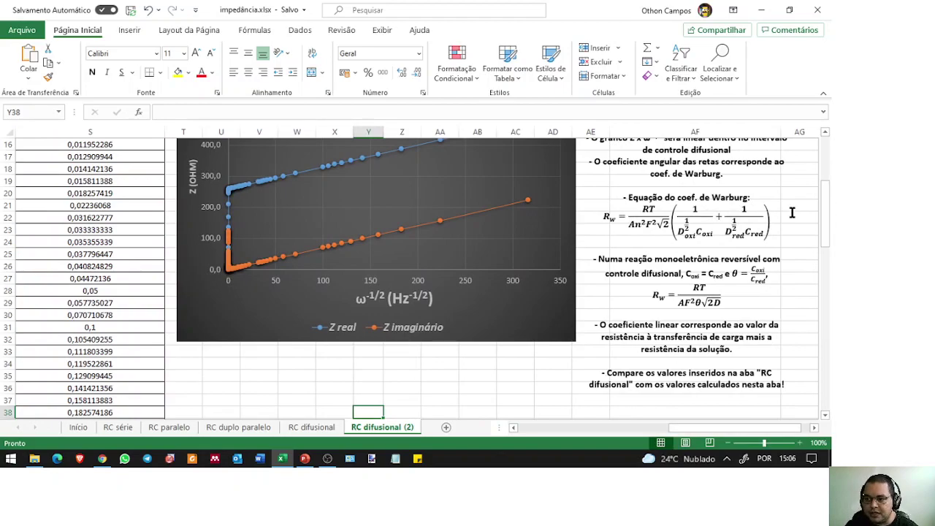
left_click(825, 133)
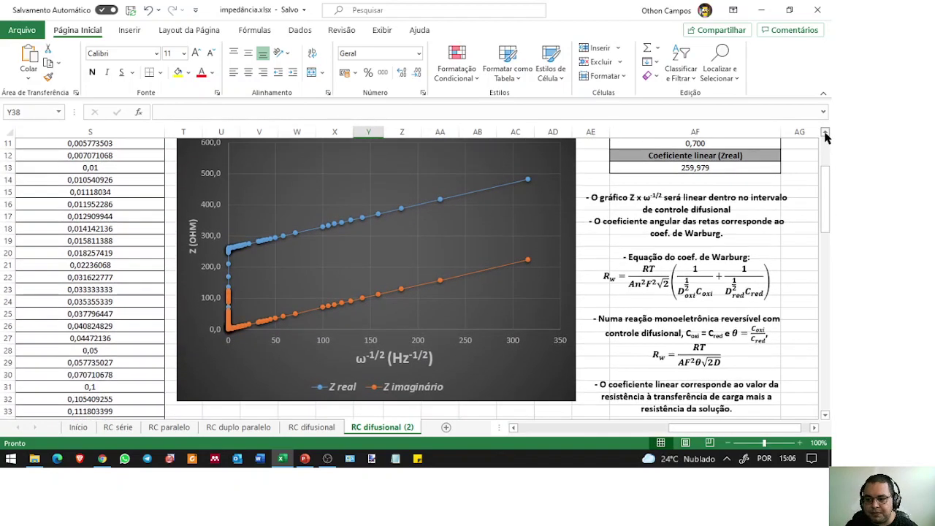
left_click(825, 133)
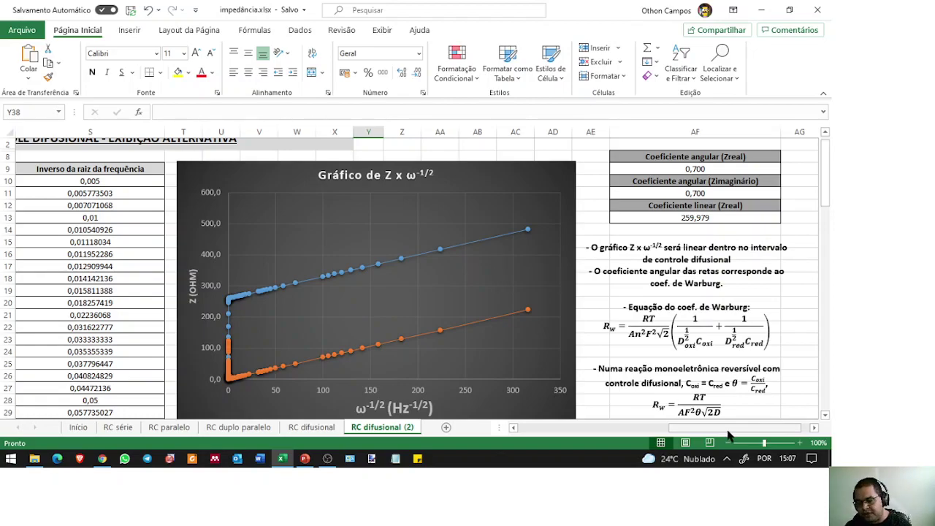
Step: Show the Início preface sheet and the OriginPro window, and return to the RC paralelo sheet in Excel
left_click(77, 428)
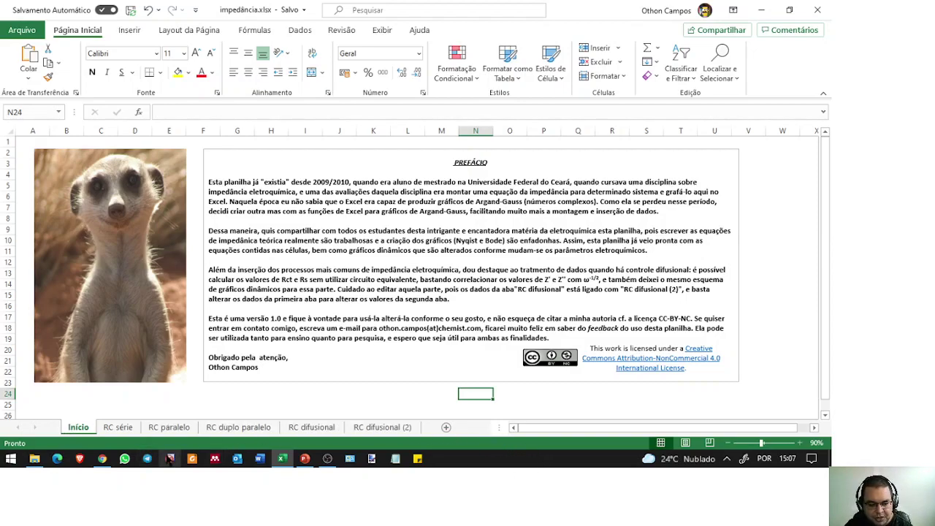
left_click(169, 459)
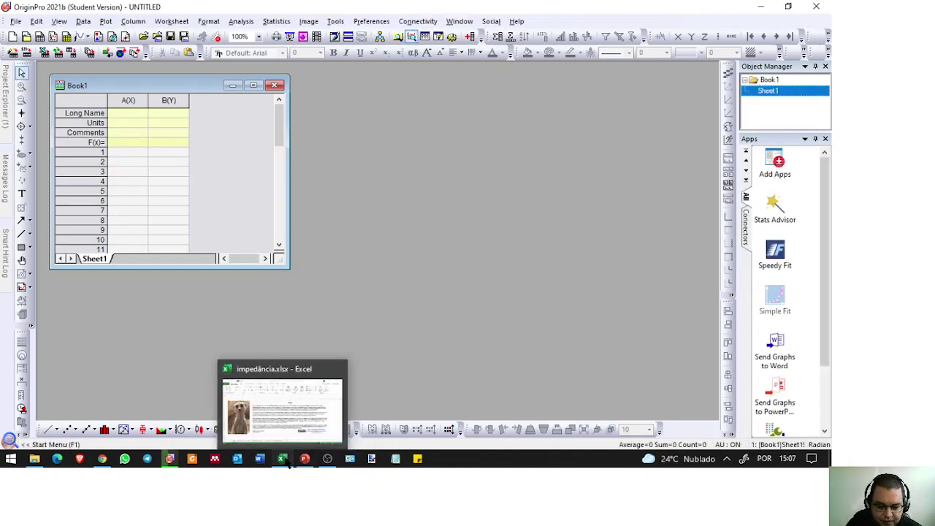
left_click(288, 465)
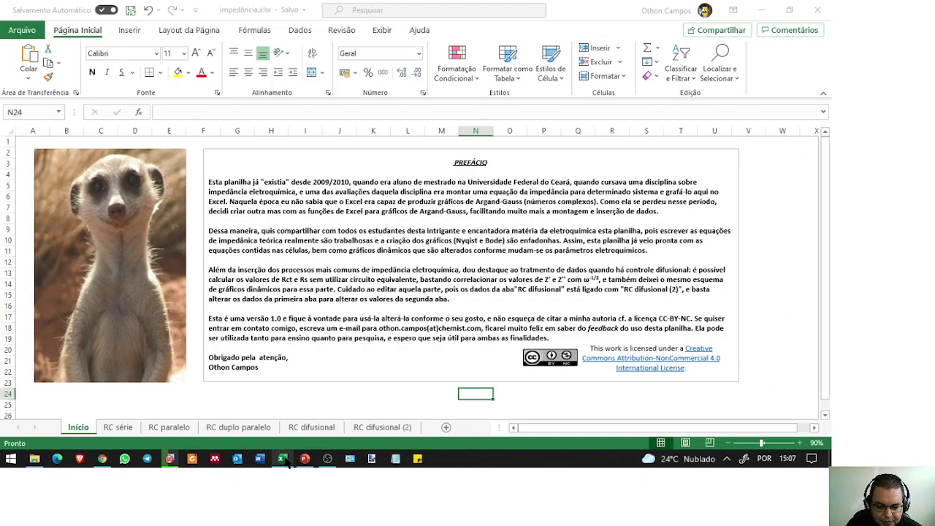
left_click(188, 430)
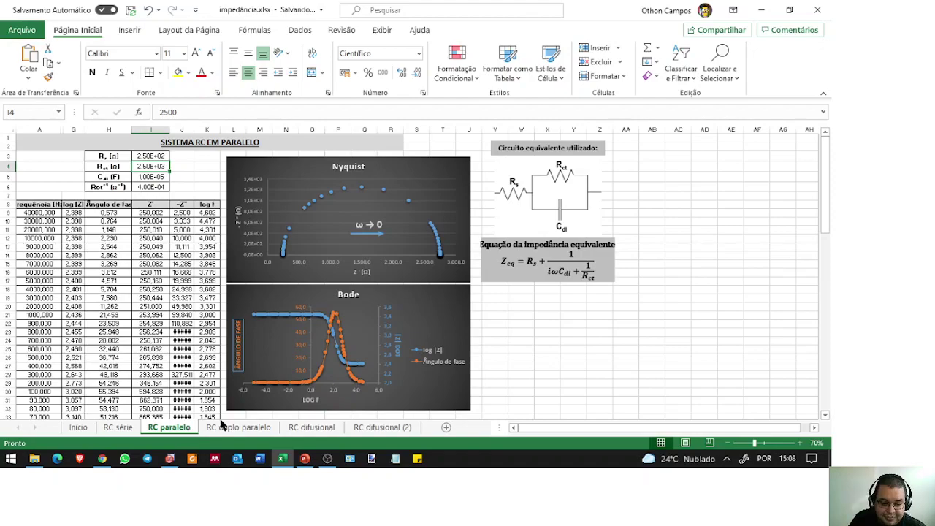
Step: Switch to Chrome and search the web for "transformada de fourier" in a new tab
mouse_move(103, 467)
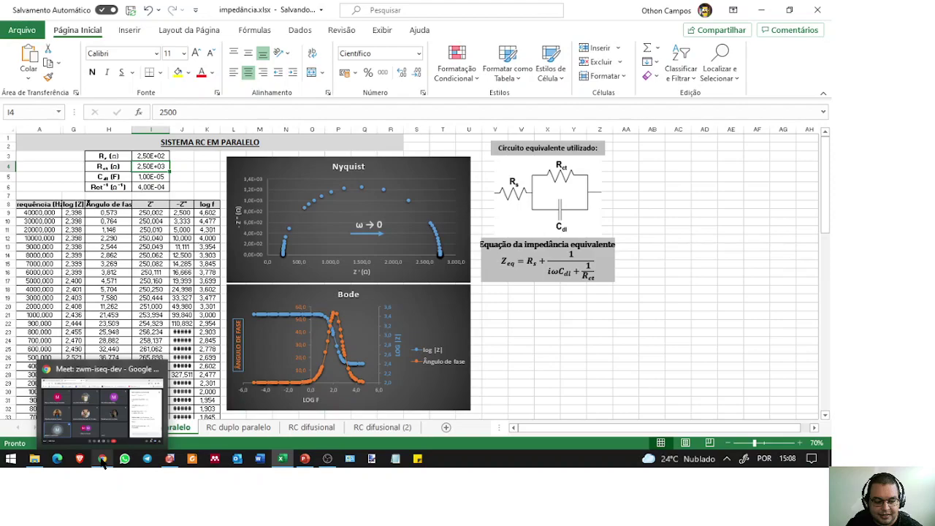
left_click(103, 464)
left_click(306, 10)
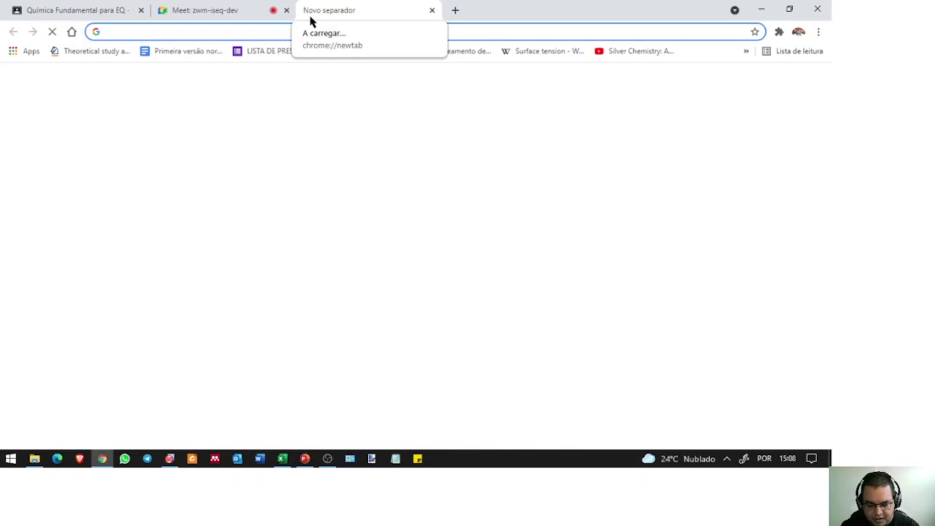
type("transformada de fourier")
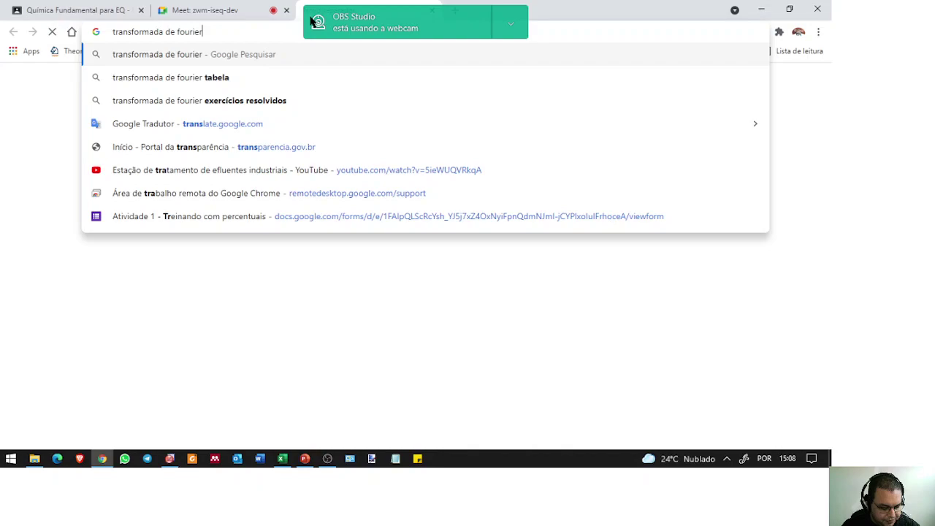
key("Return")
Step: Hide the OBS Studio webcam notification and examine the Definição section of Wikipedia's Transformada de Fourier article
left_click(511, 23)
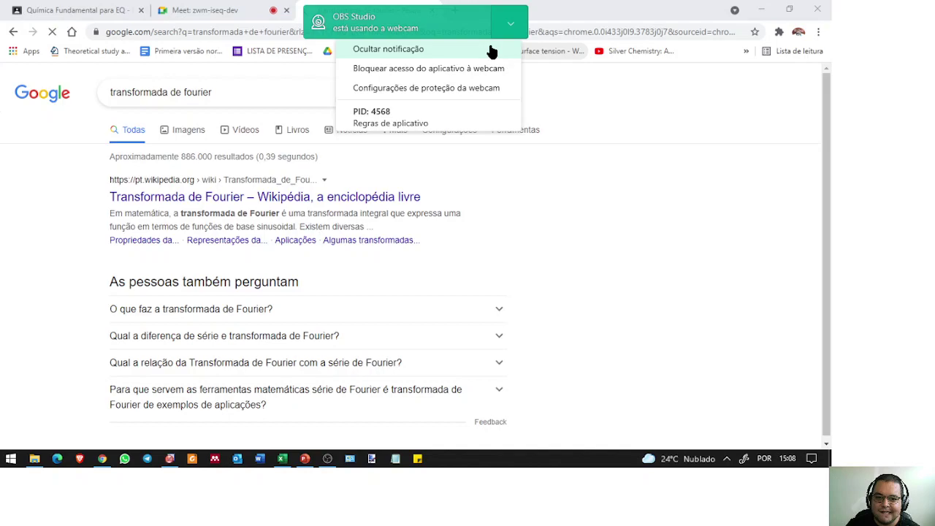
left_click(491, 49)
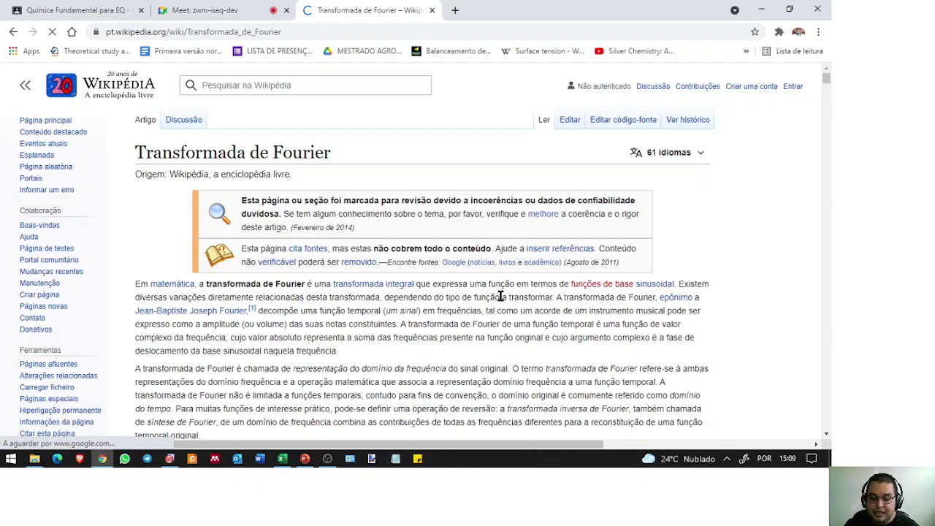
scroll(736, 332, "down", 10)
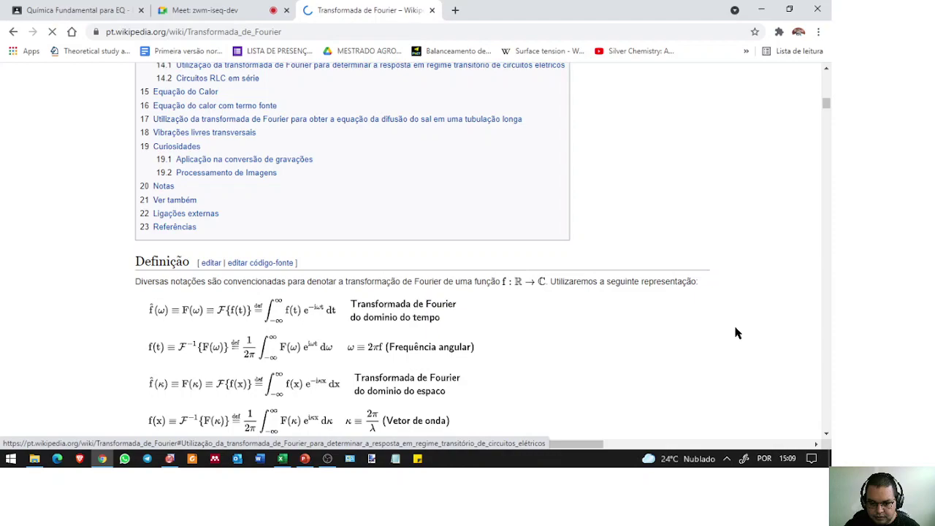
scroll(217, 373, "down", 1)
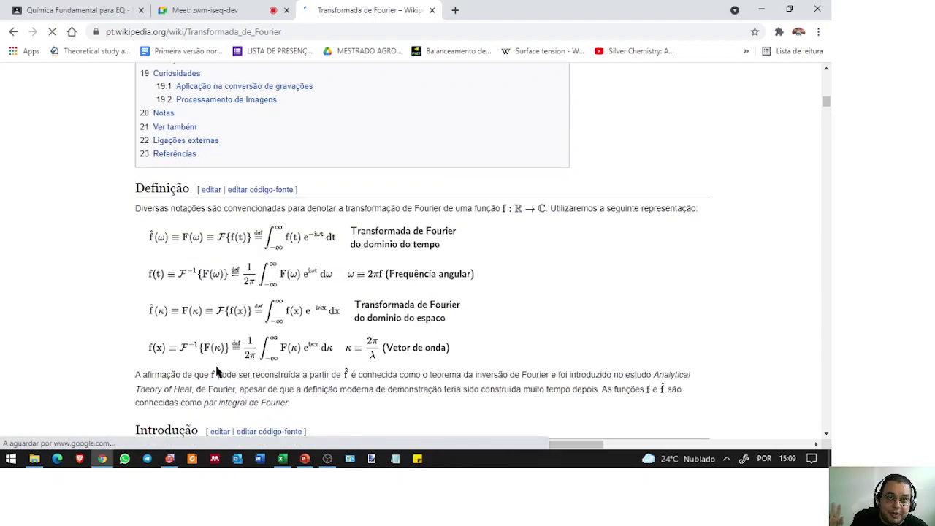